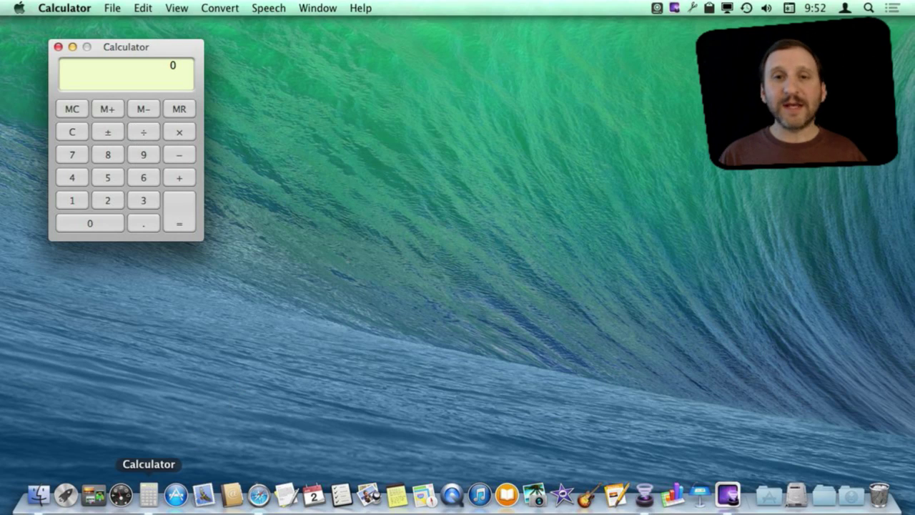
Step: Calculate 1 + 3 with the basic calculator
click(77, 201)
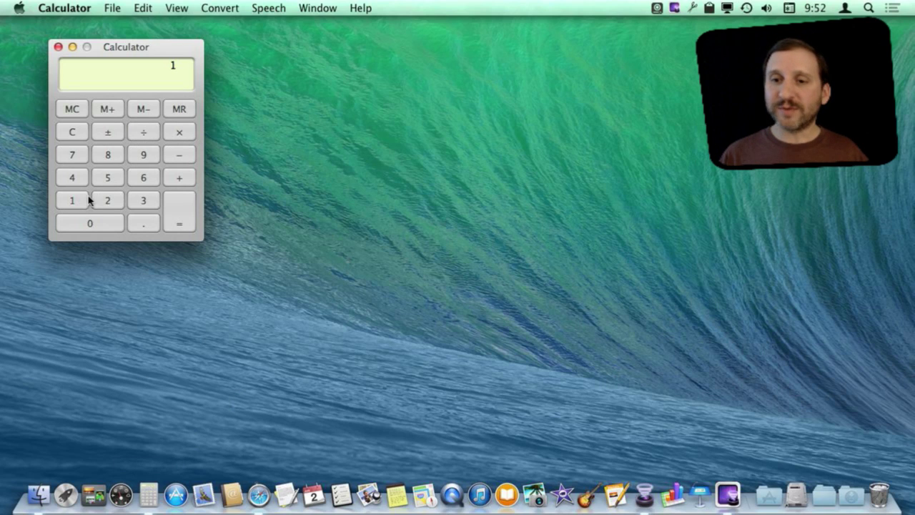
click(179, 177)
click(150, 201)
click(179, 209)
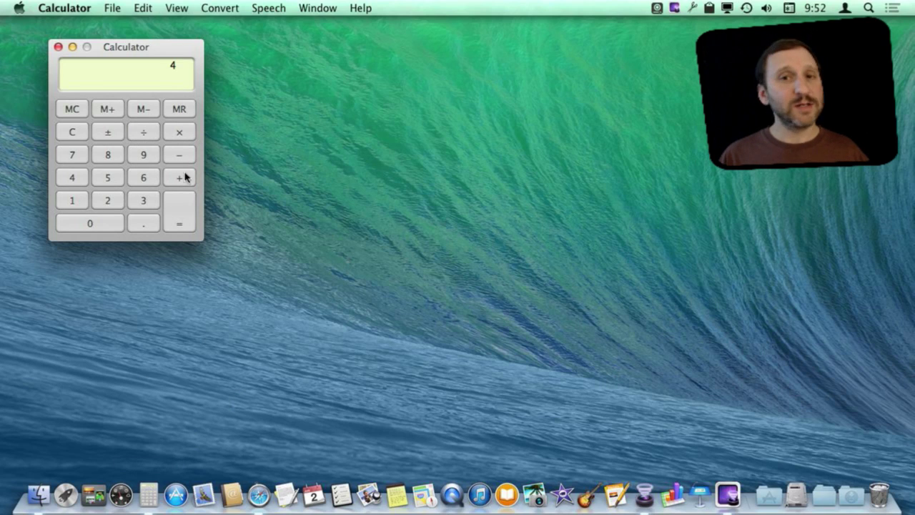
Step: Show the calculator's Scientific and Programmer layouts, and return to the Basic layout
click(177, 8)
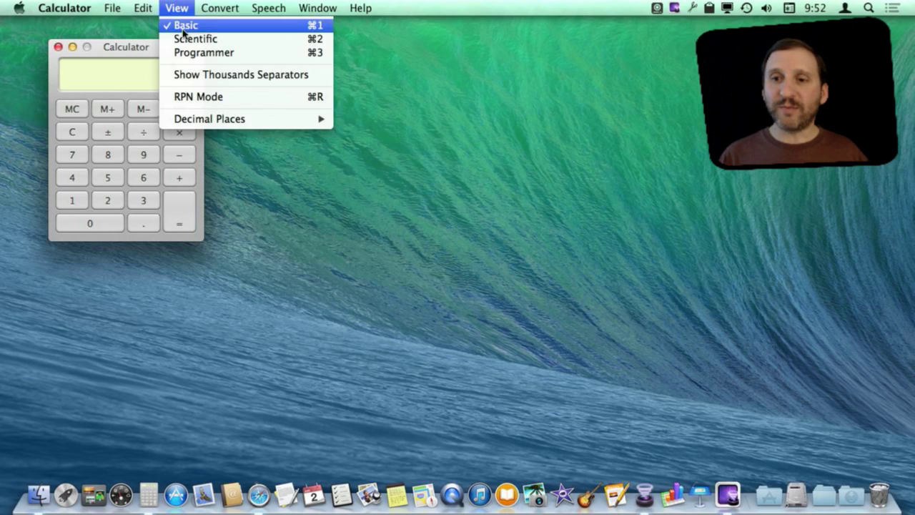
click(182, 39)
click(183, 12)
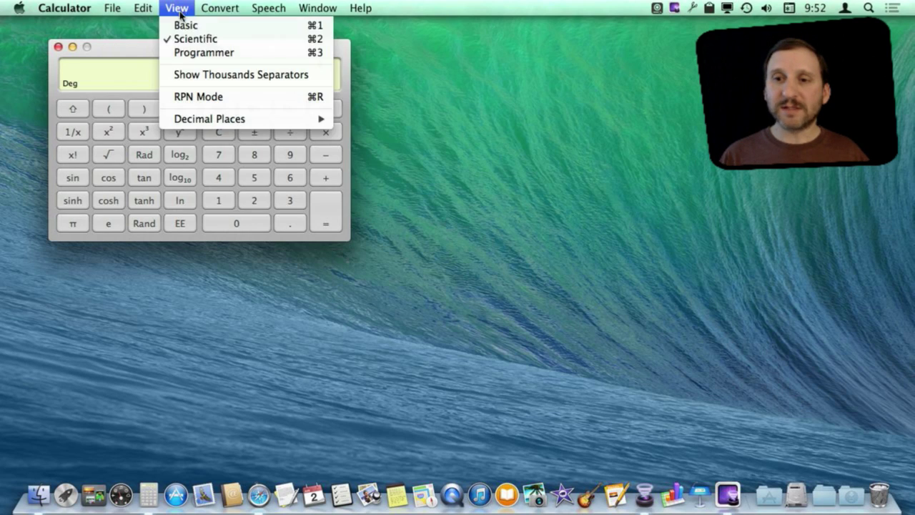
click(179, 53)
click(177, 8)
click(182, 22)
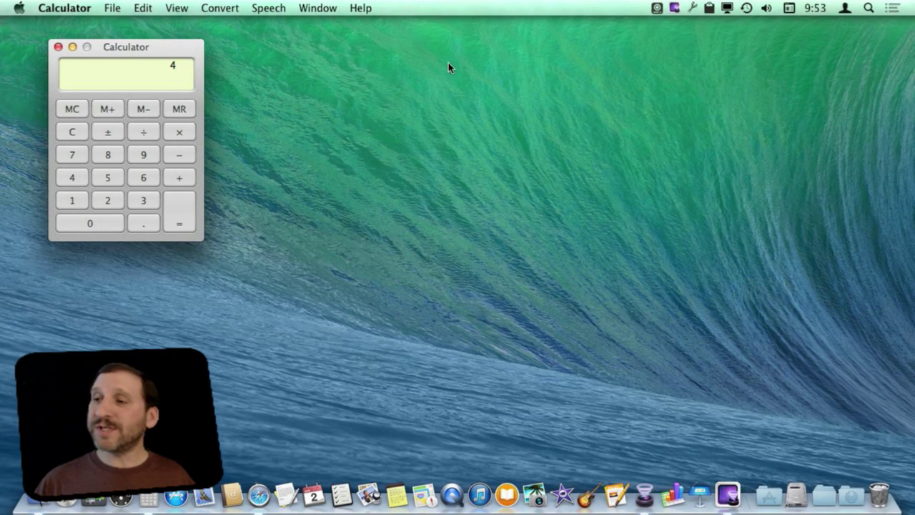
Step: Calculate 23+45 with a Spotlight search
click(869, 8)
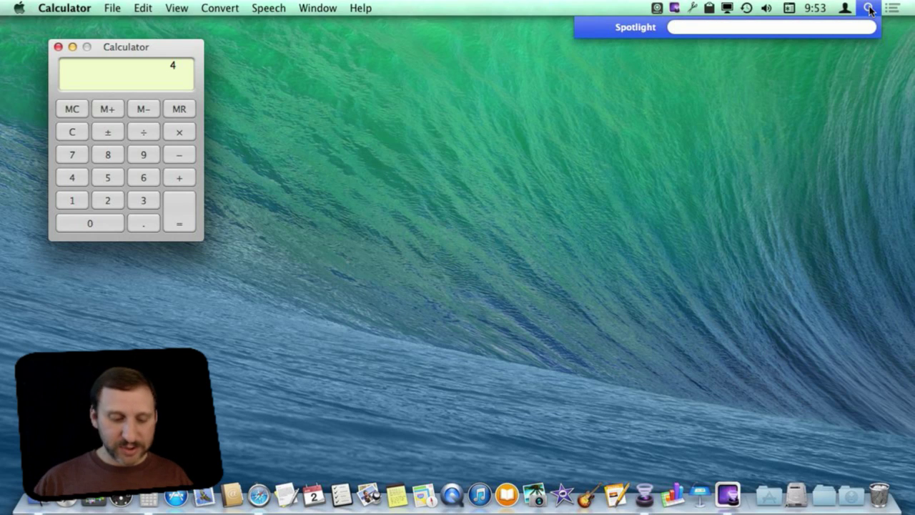
text(23)
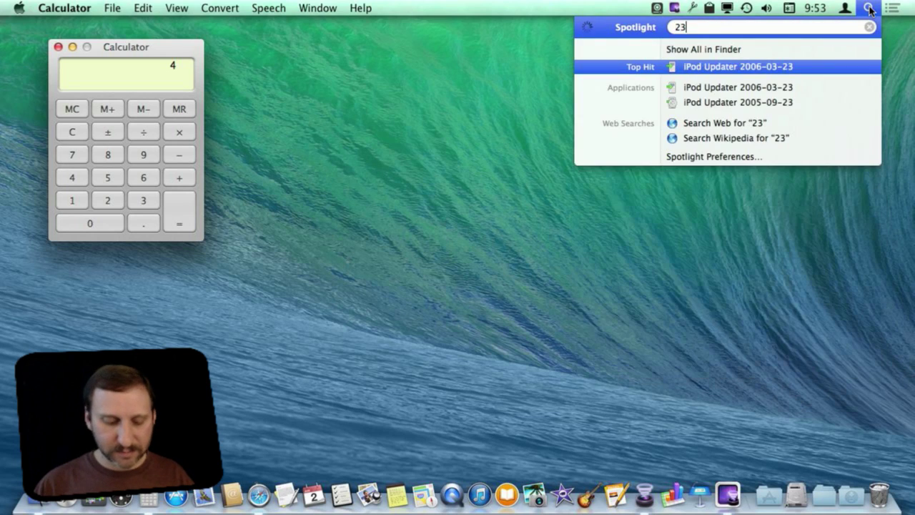
text(+45)
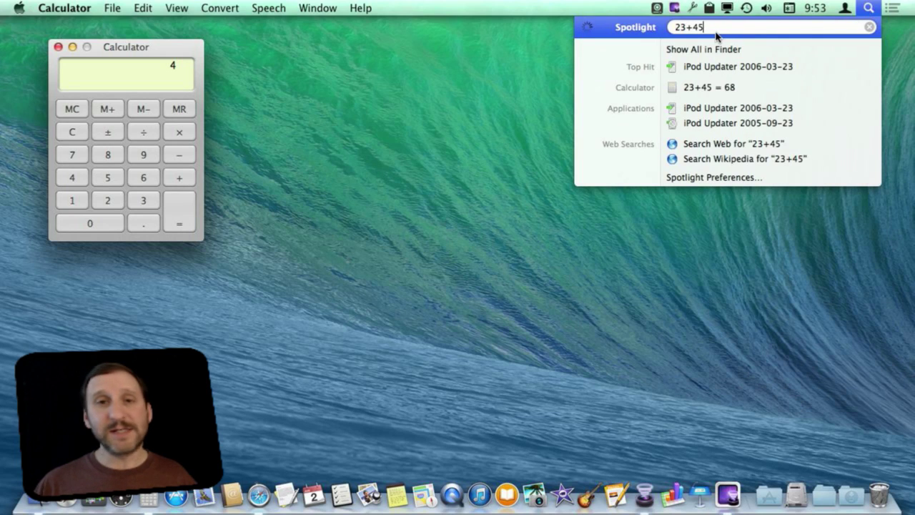
Step: Extend the Spotlight expression to (23+45)*2 by adding parentheses around the sum and multiplying by 2
text())
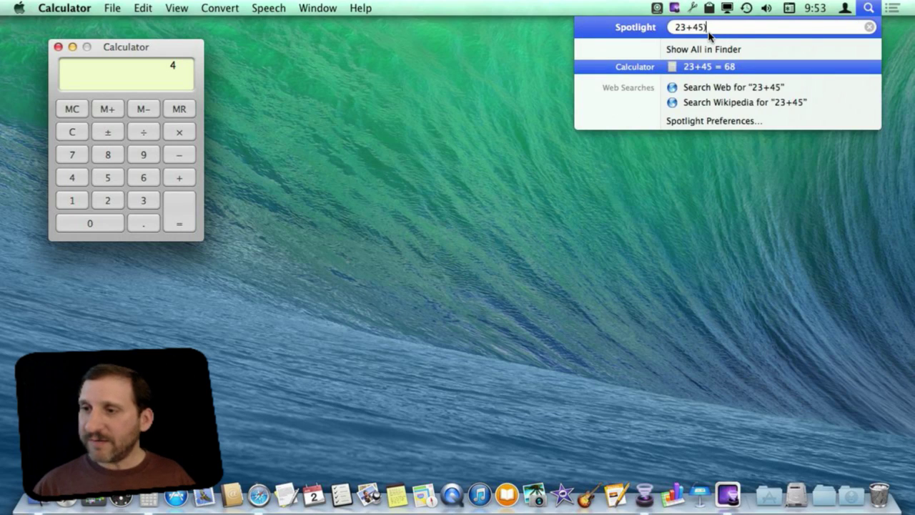
key(Left)
text(()
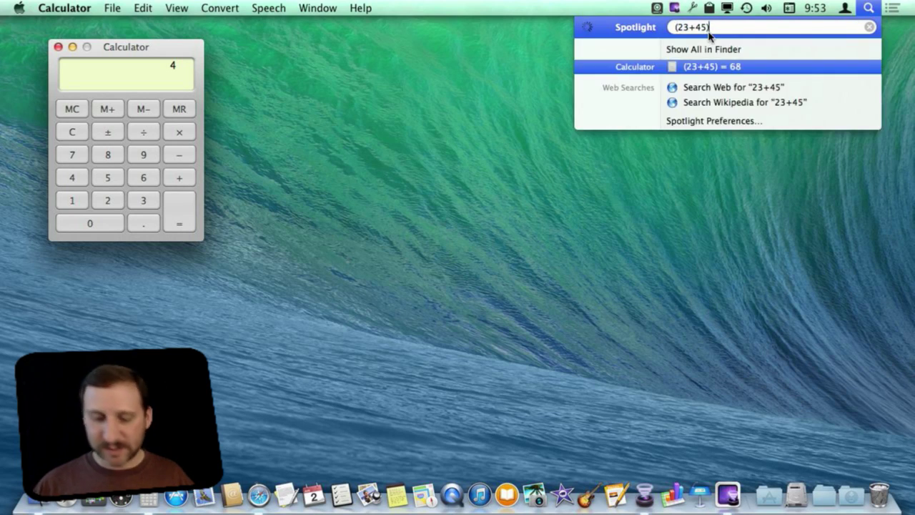
text(*2)
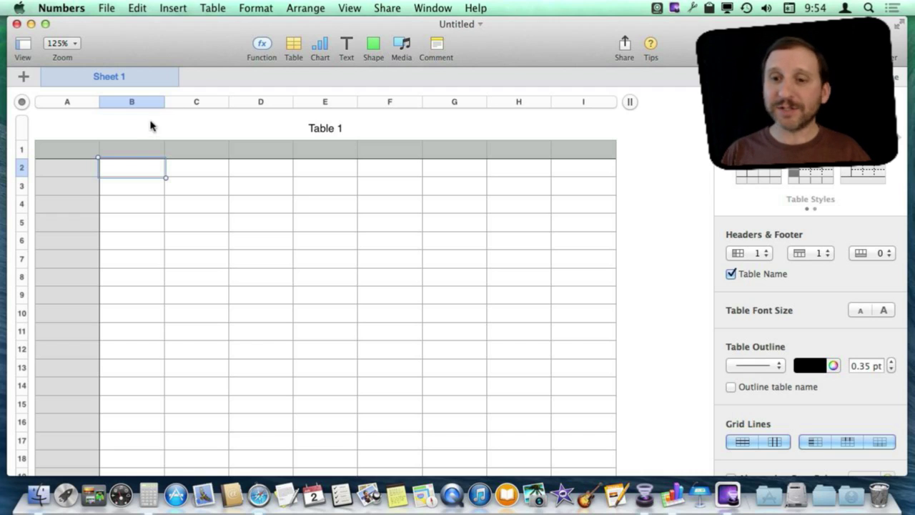
Step: Enter 23, 56 and 23 in cells B2 to B4 of the Numbers table
double_click(139, 170)
text(23)
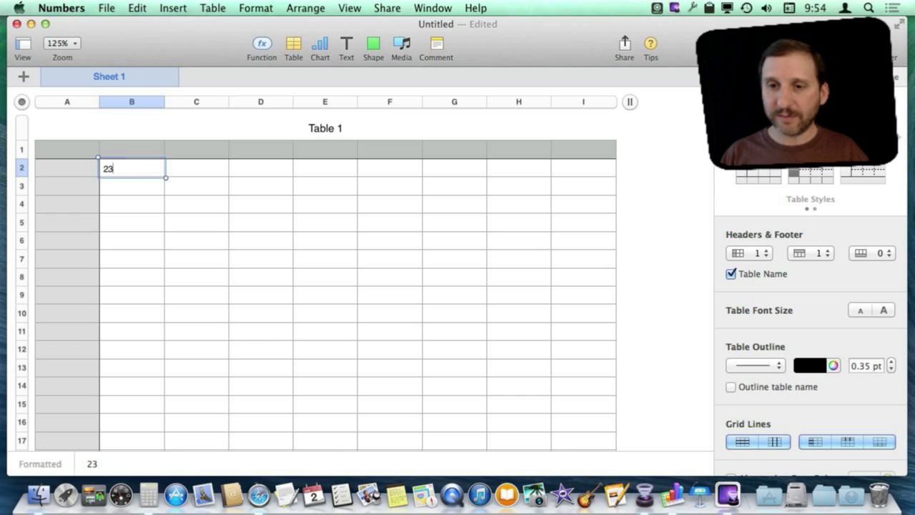
key(Return)
text(56)
key(Return)
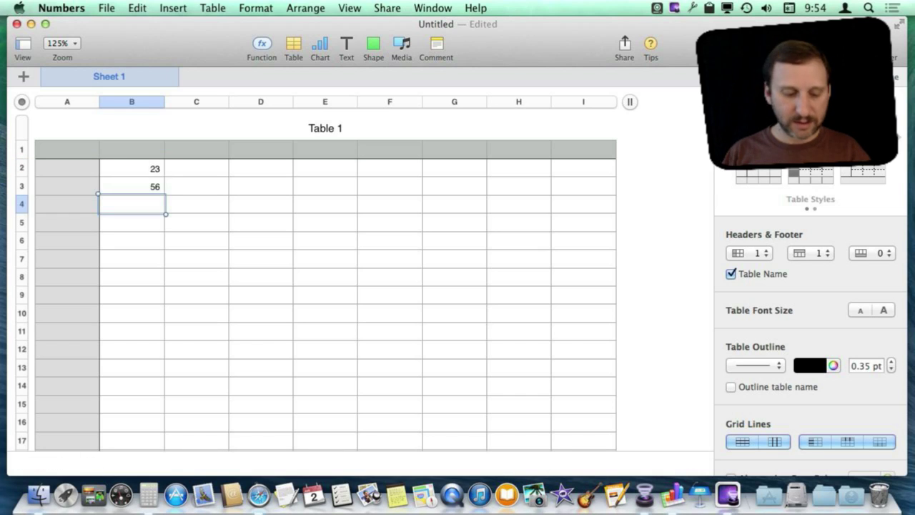
text(23)
key(Return)
Step: Add a formula in cell B5 that sums the three values above as B2+B3+B4
text(=)
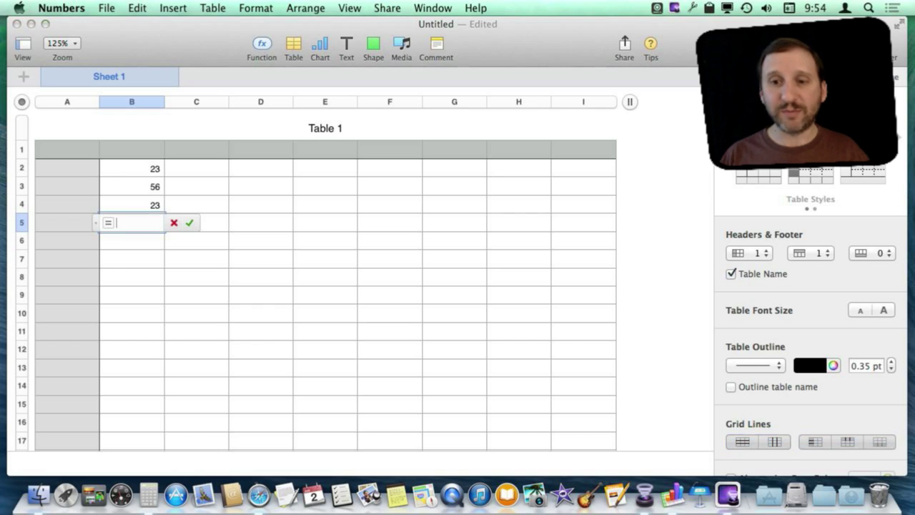
click(132, 168)
text(+)
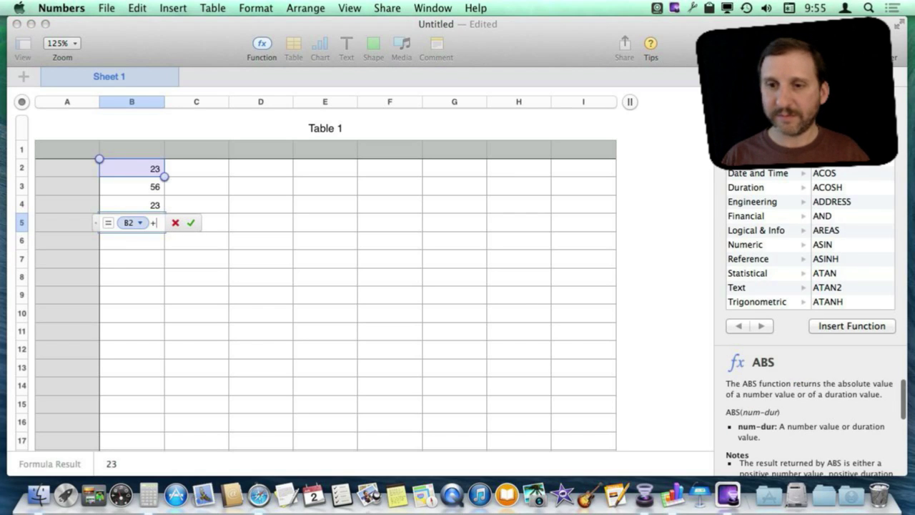
click(136, 184)
text(+)
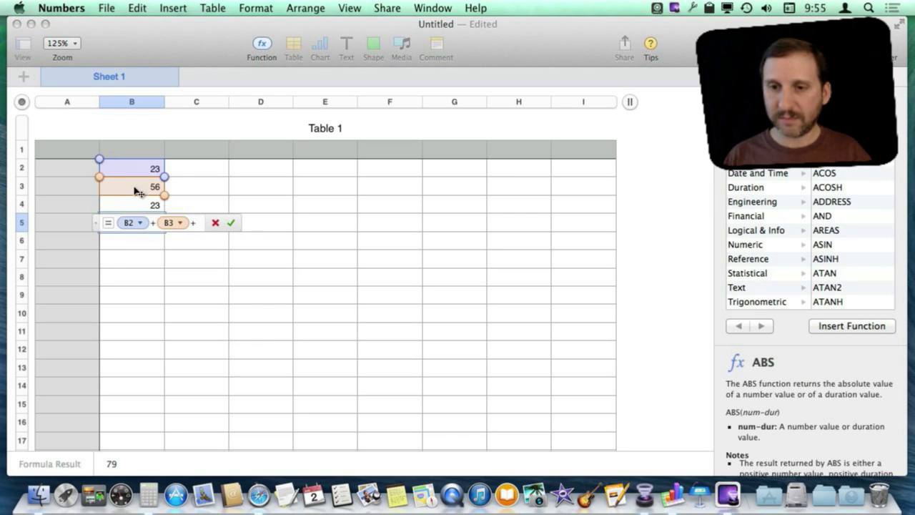
click(133, 205)
key(Return)
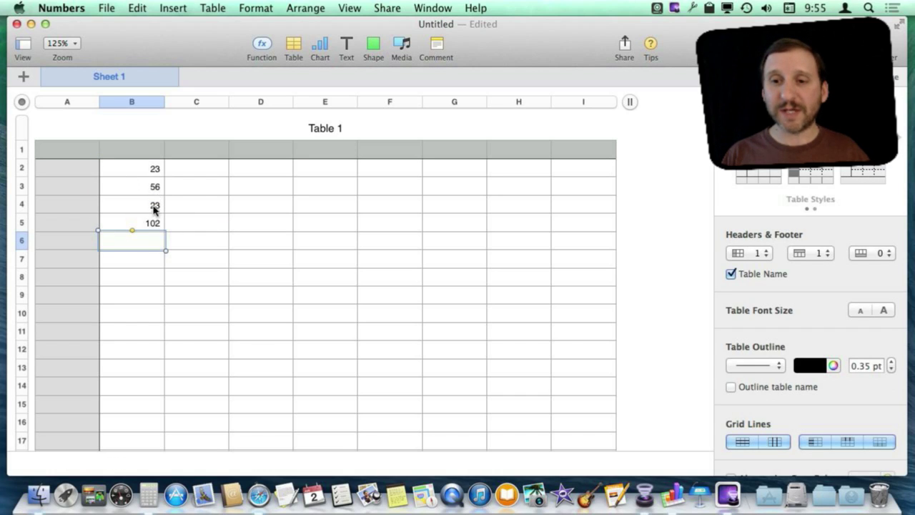
Step: Enter the formula =1+2 in cell D3
click(255, 191)
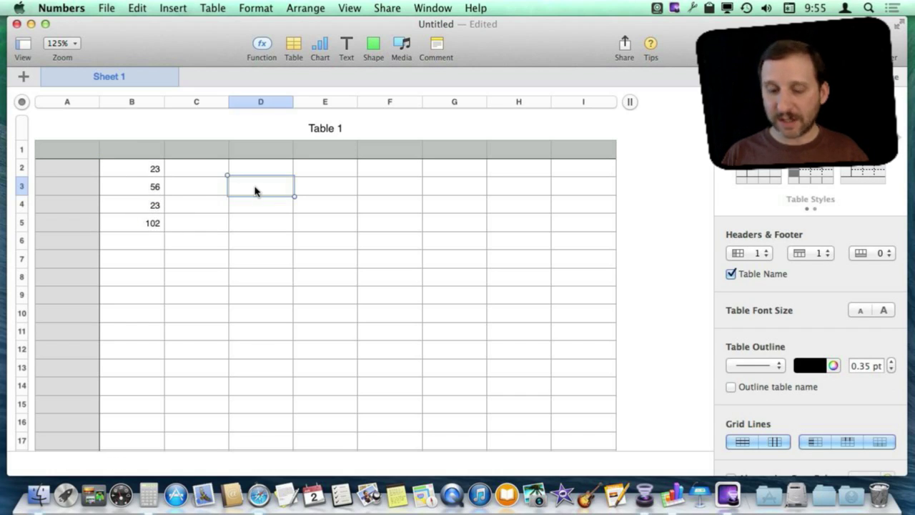
text(=)
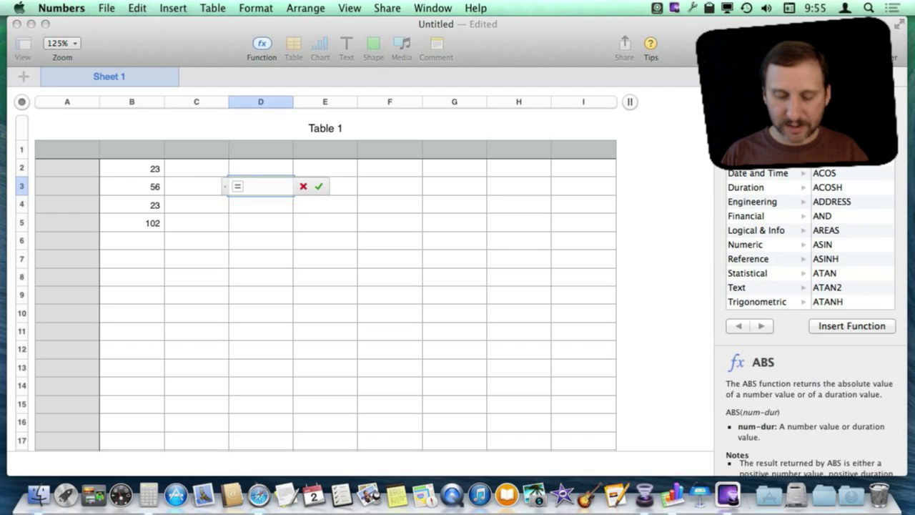
text(1+2)
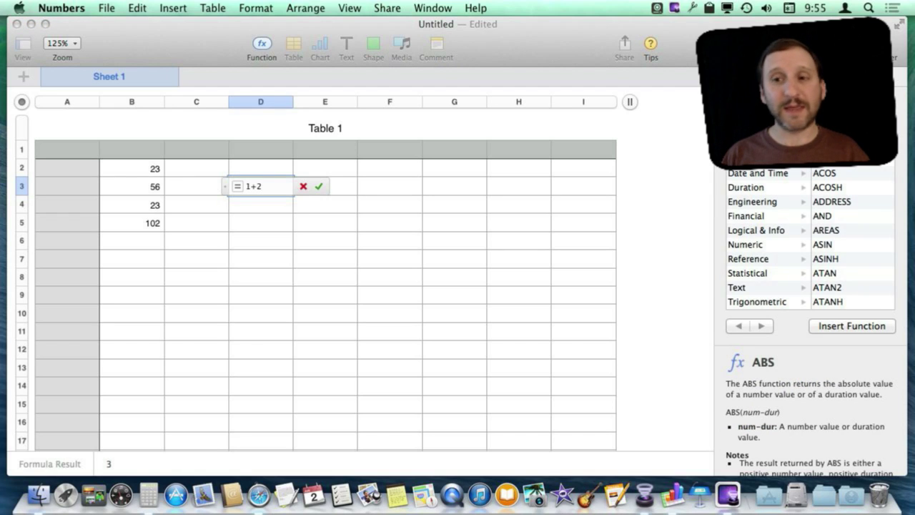
key(Return)
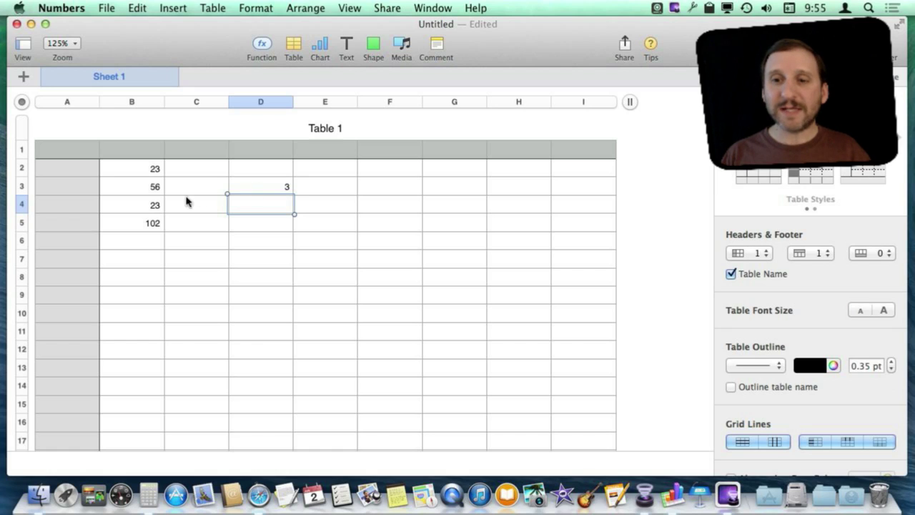
Step: Change the value in cell B3 to 58
click(150, 187)
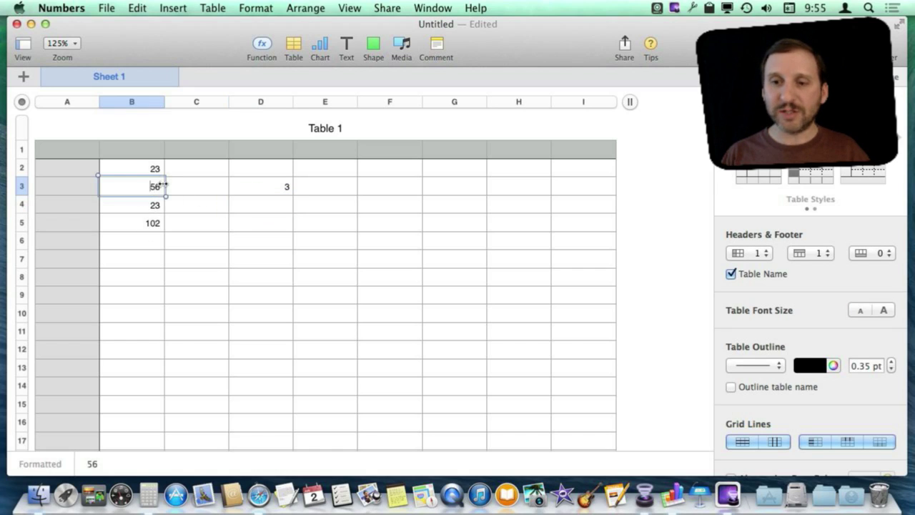
text(58)
key(Return)
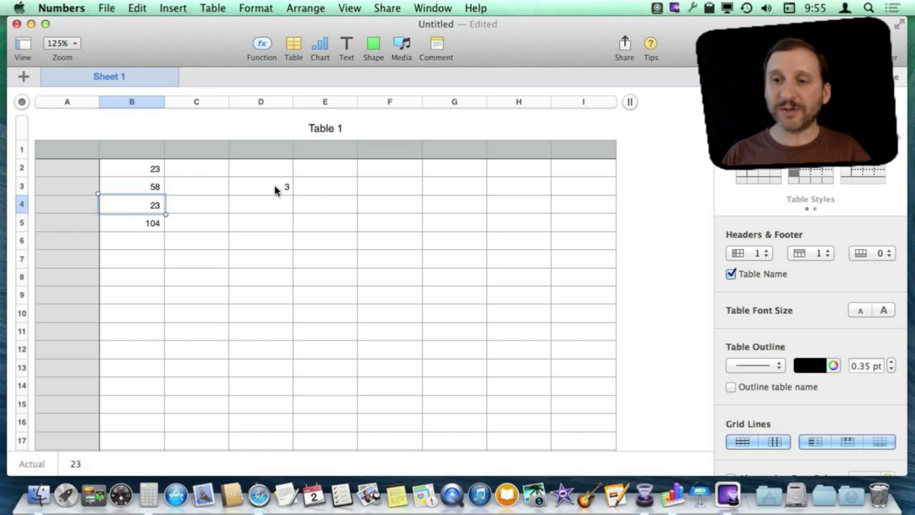
Step: Enter the formula =(23+45)×2 in cell E3
click(316, 188)
click(316, 186)
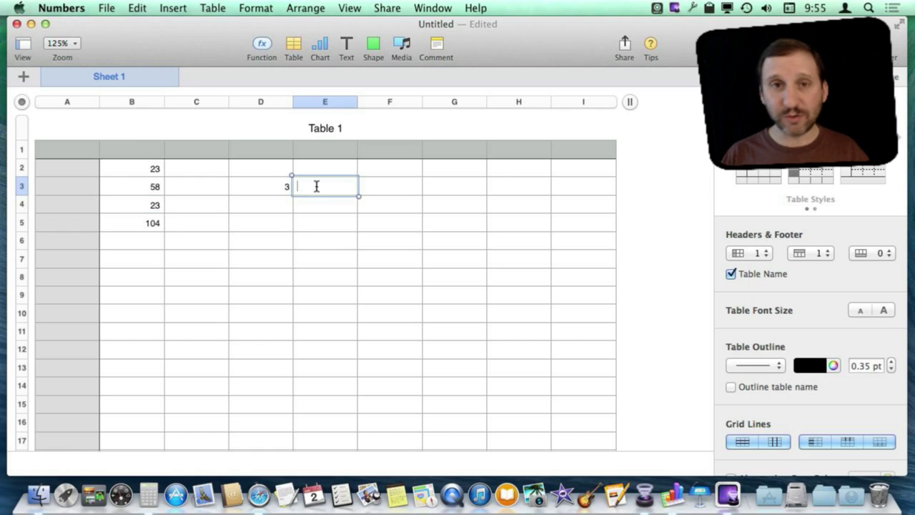
text(=)
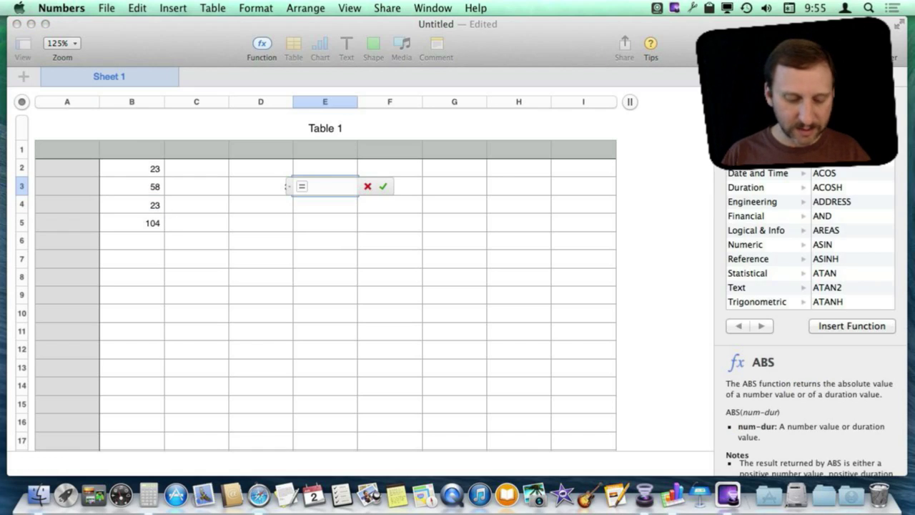
text((23)
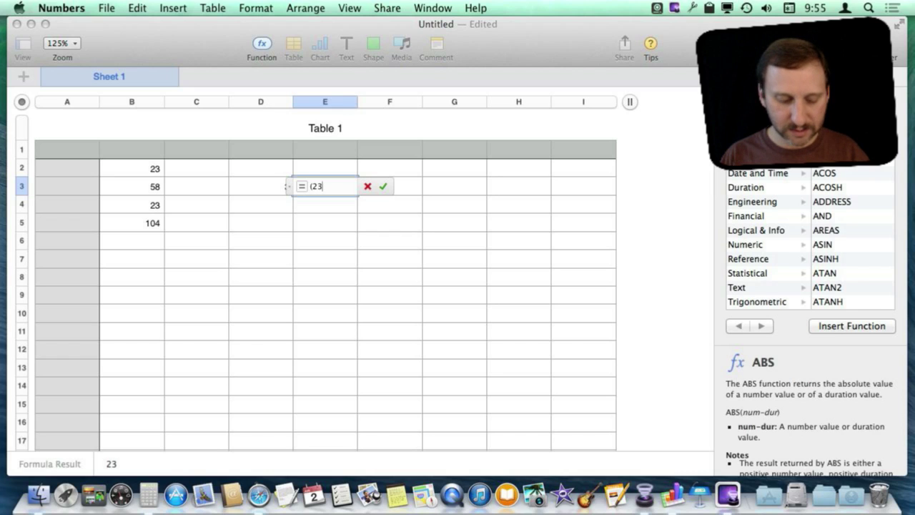
text(+45)*)
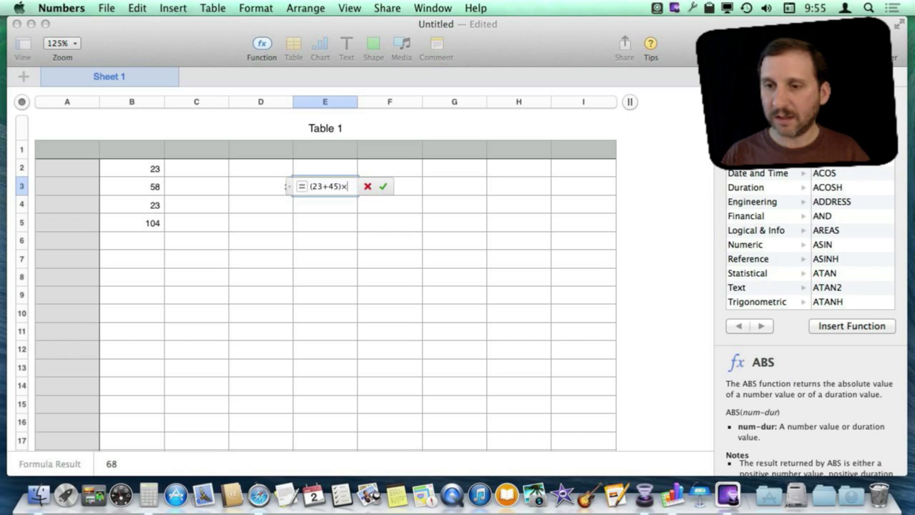
text(2)
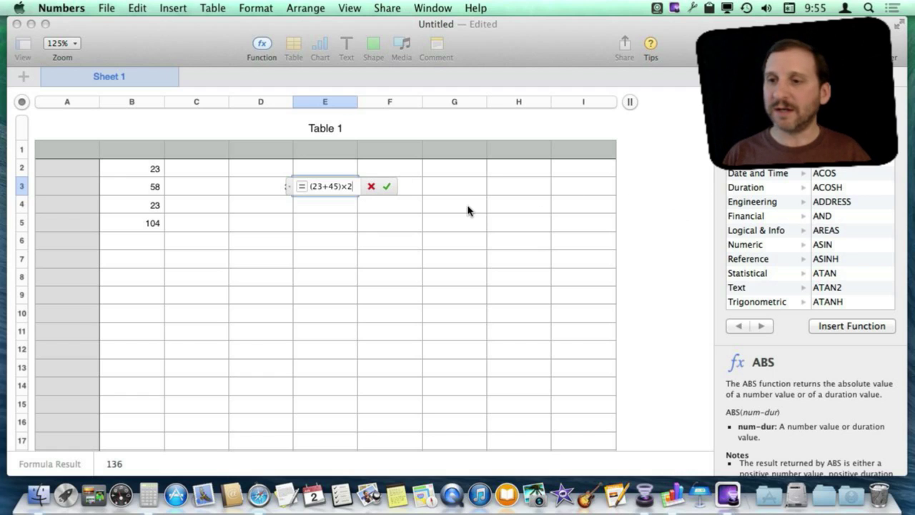
key(Return)
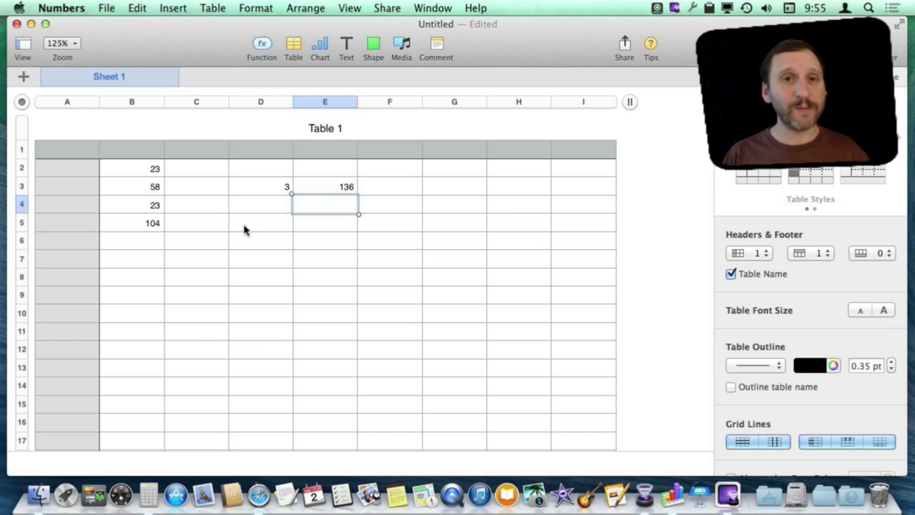
Step: Close the Numbers spreadsheet and insert a table with header row and header column in the blank Pages document
click(17, 24)
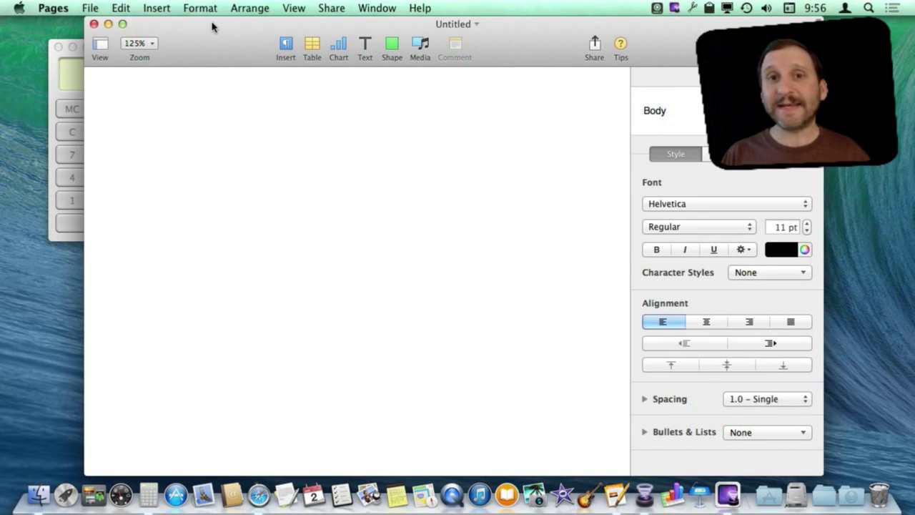
click(310, 51)
click(286, 93)
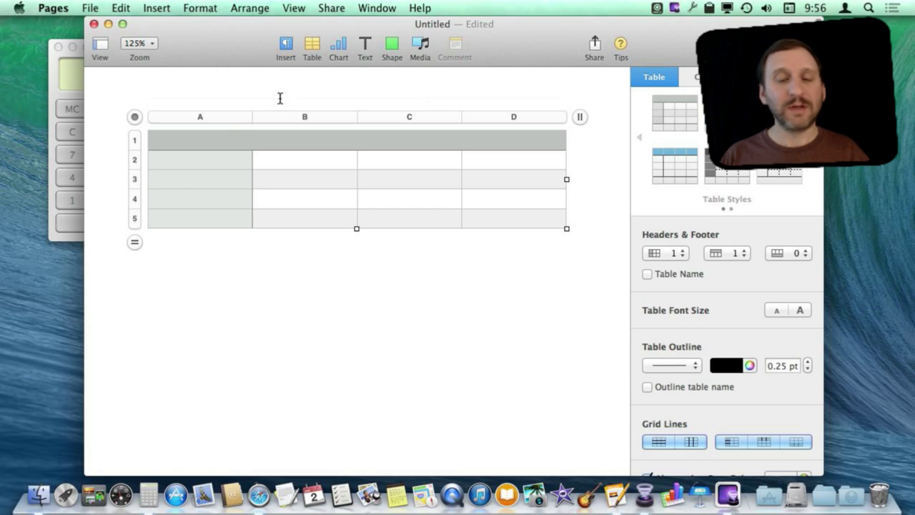
Step: Enter the formula =1+2 in cell B2 of the Pages table
click(289, 165)
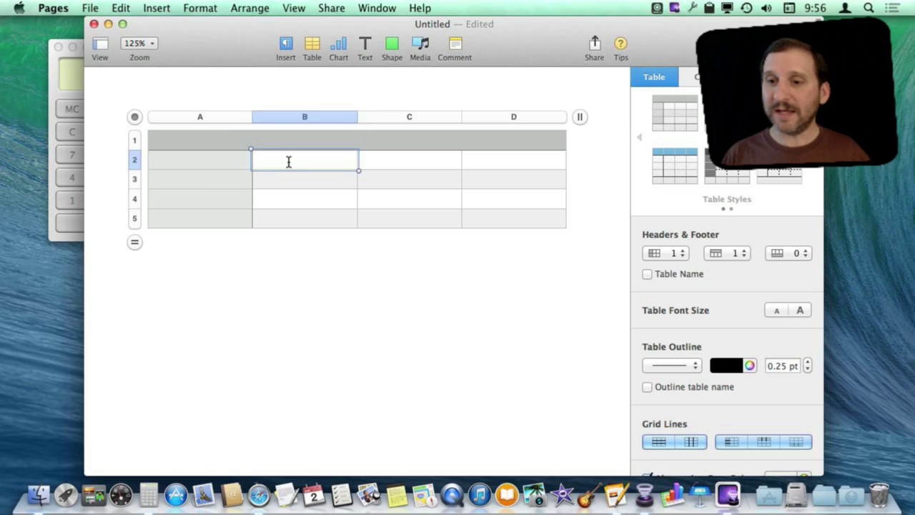
text(=1+2)
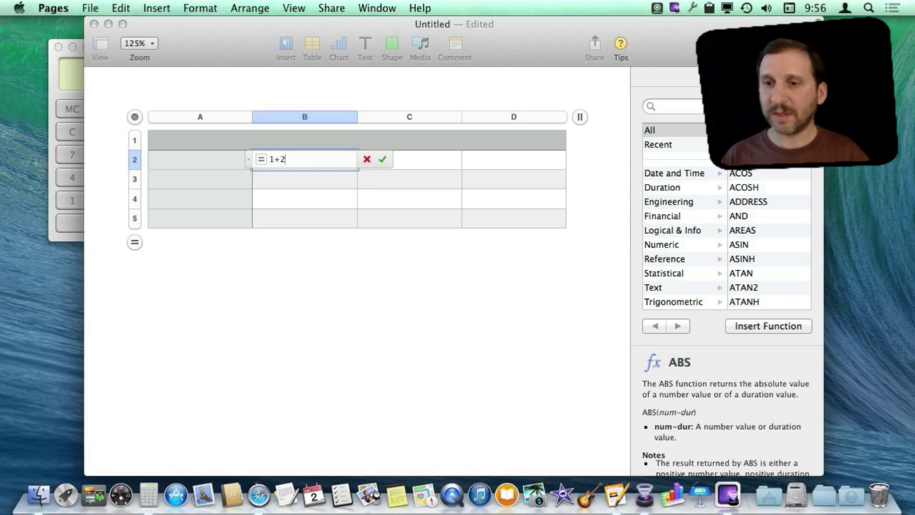
key(Return)
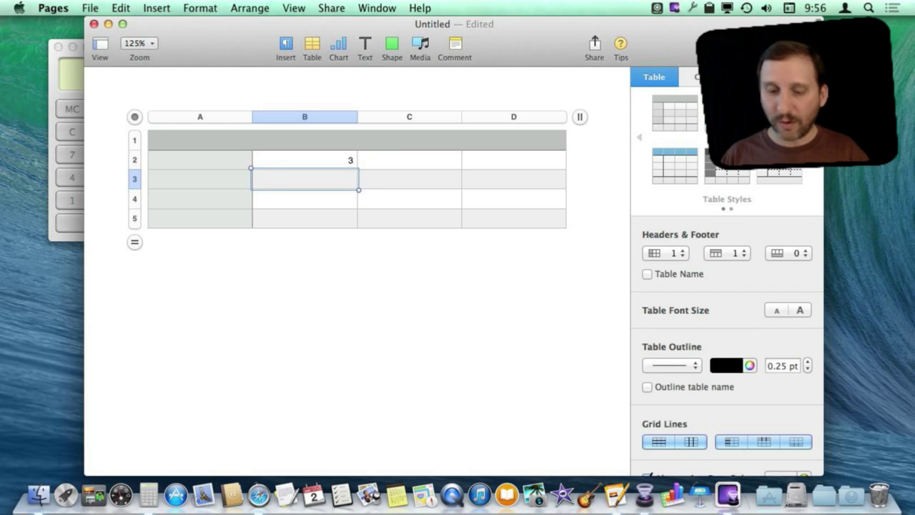
Step: Enter the value 4 in cell B3 and 6 in cell B4 of the Pages table
text(4)
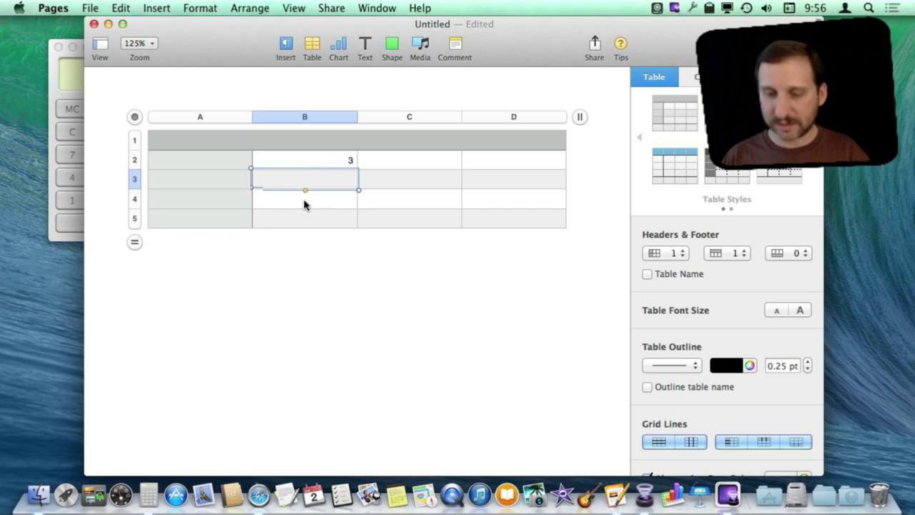
key(Return)
text(6)
key(alt+Return)
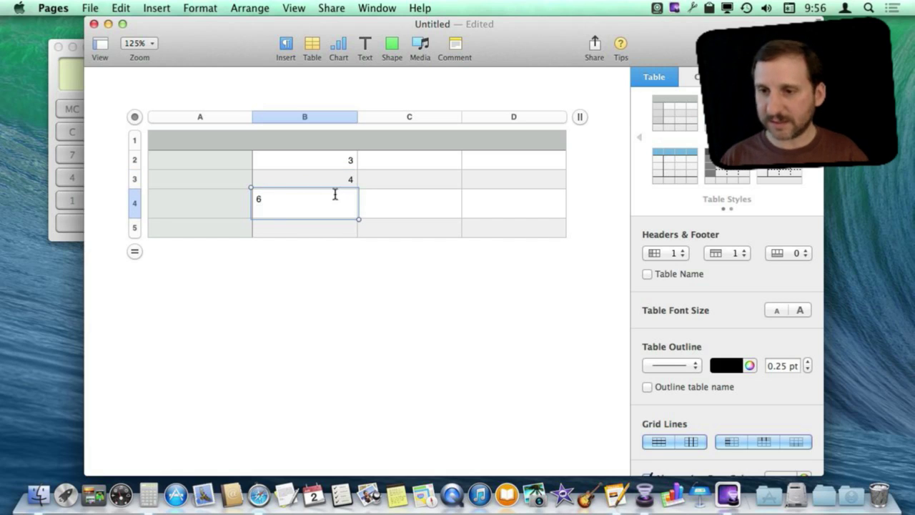
key(BackSpace)
key(Return)
Step: Enter the formula =B3+B4 in cell B5 and select the whole table
text(=)
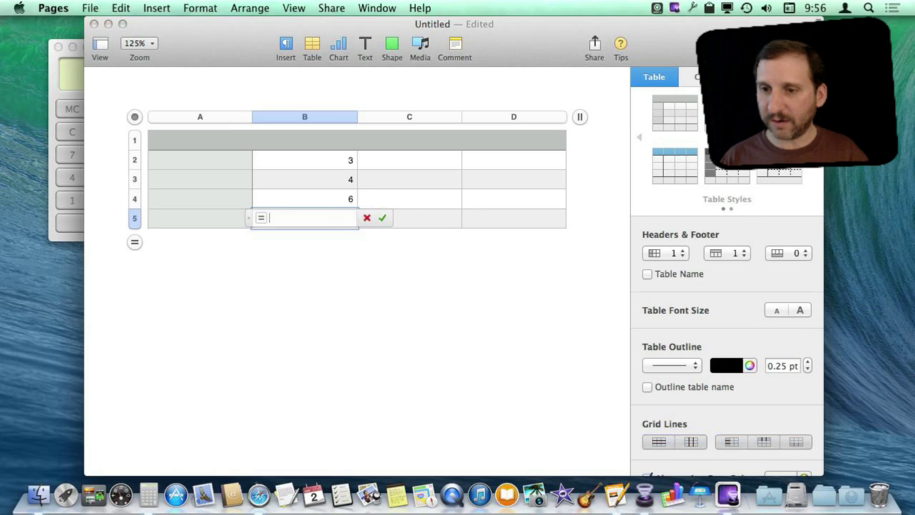
click(322, 187)
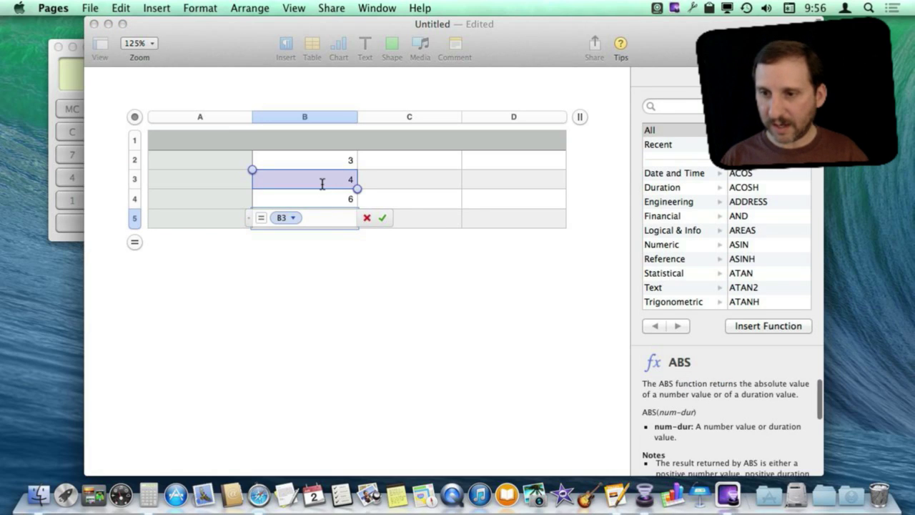
text(+)
click(328, 200)
key(Return)
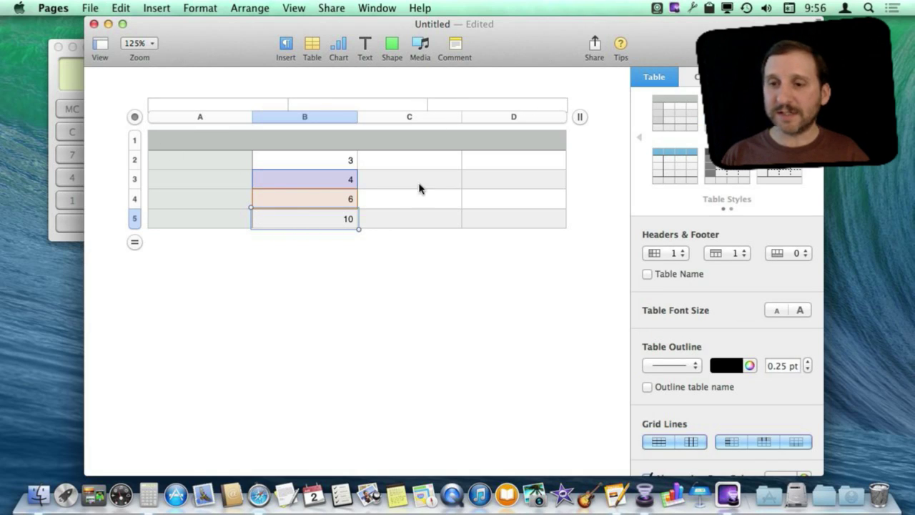
click(136, 117)
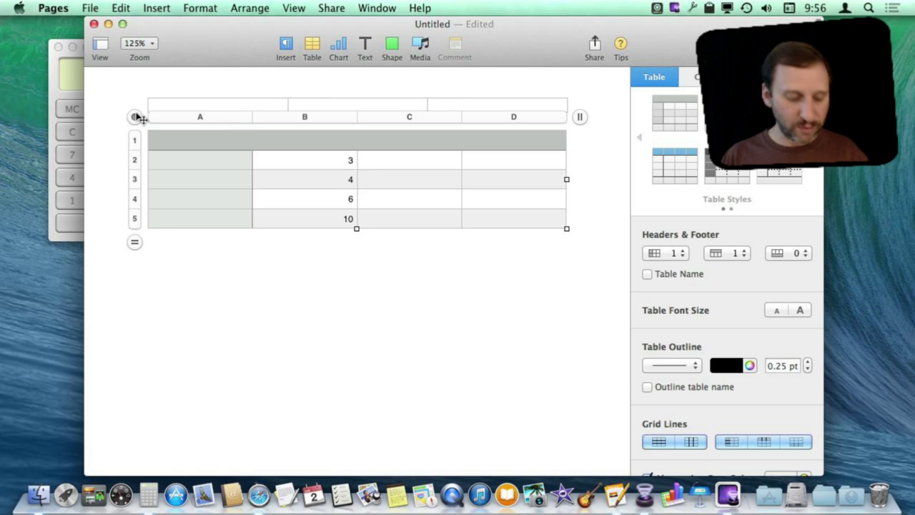
right_click(139, 118)
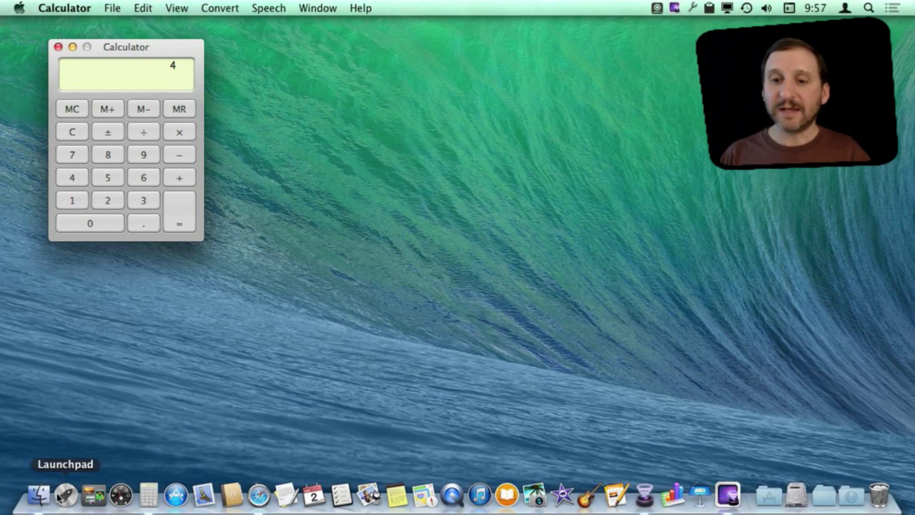
Step: Switch to Dashboard, calculate 9+5 with the calculator widget and start adding another widget
click(125, 501)
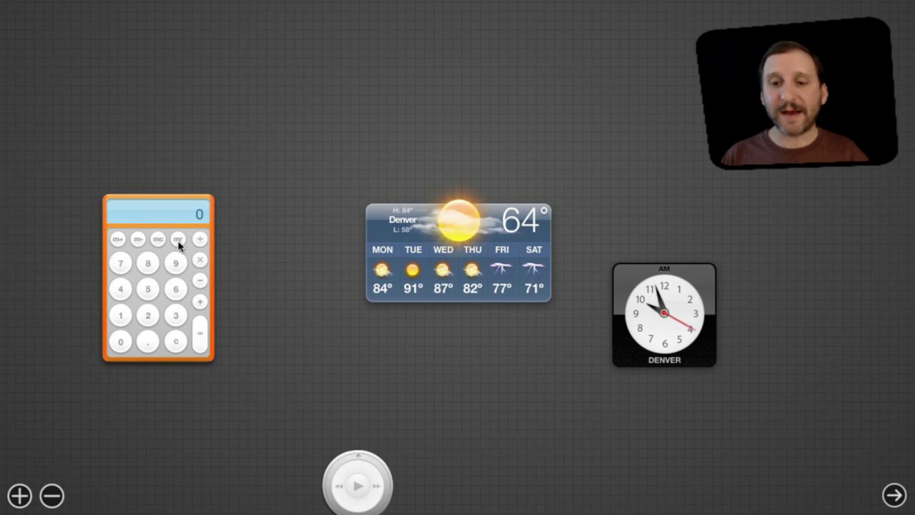
click(176, 263)
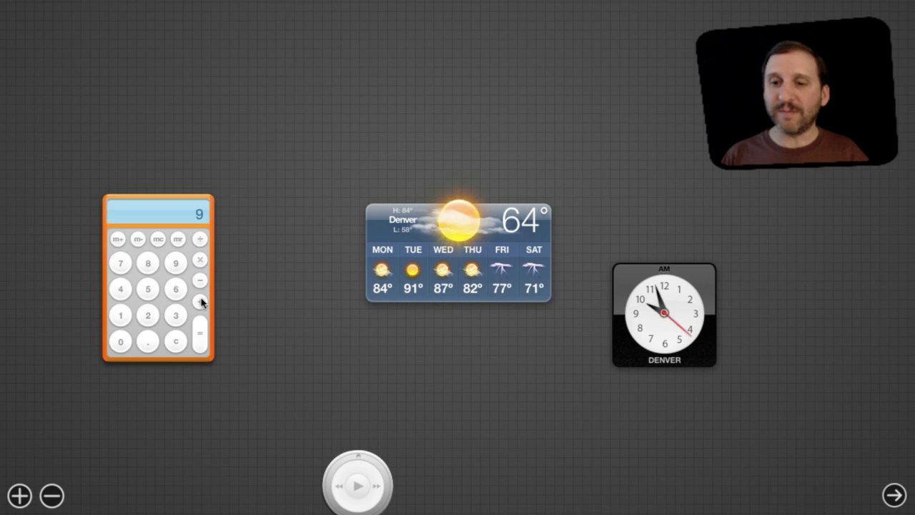
click(200, 302)
click(148, 287)
click(201, 337)
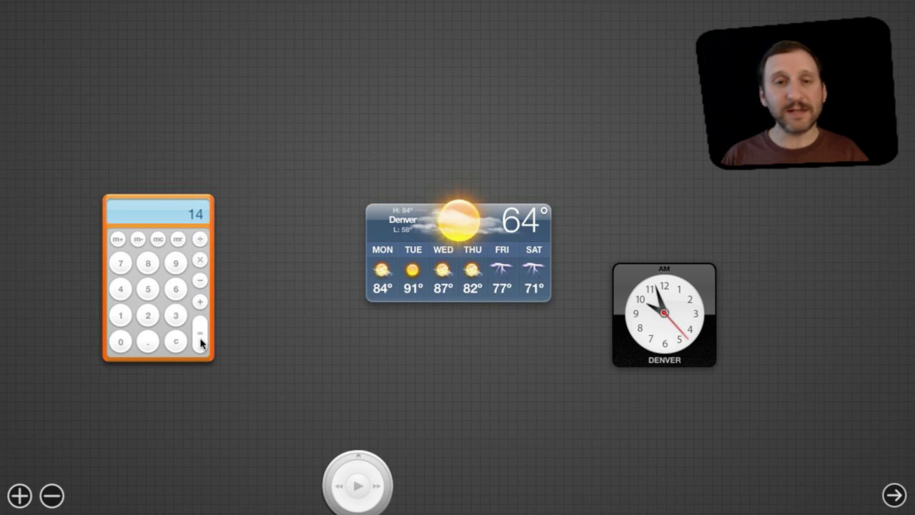
click(20, 495)
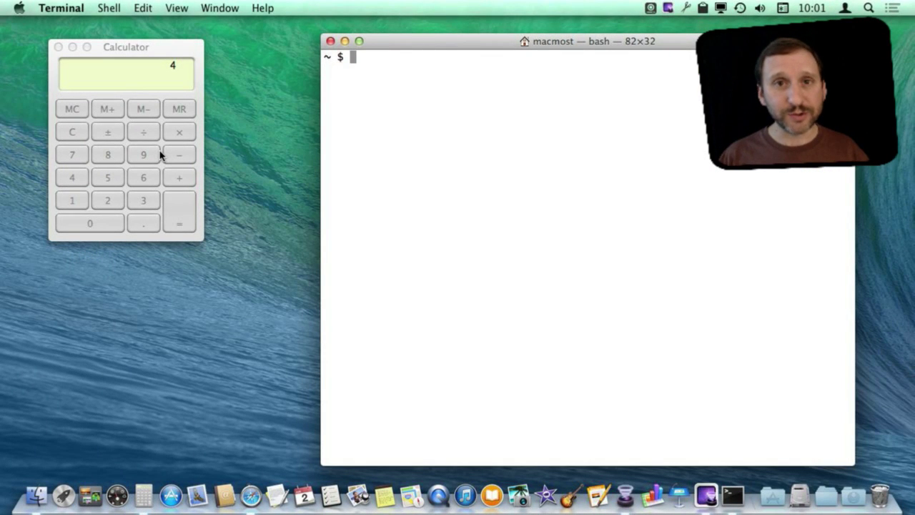
Step: Start the bc calculator in Terminal and calculate 1+2
text(bc)
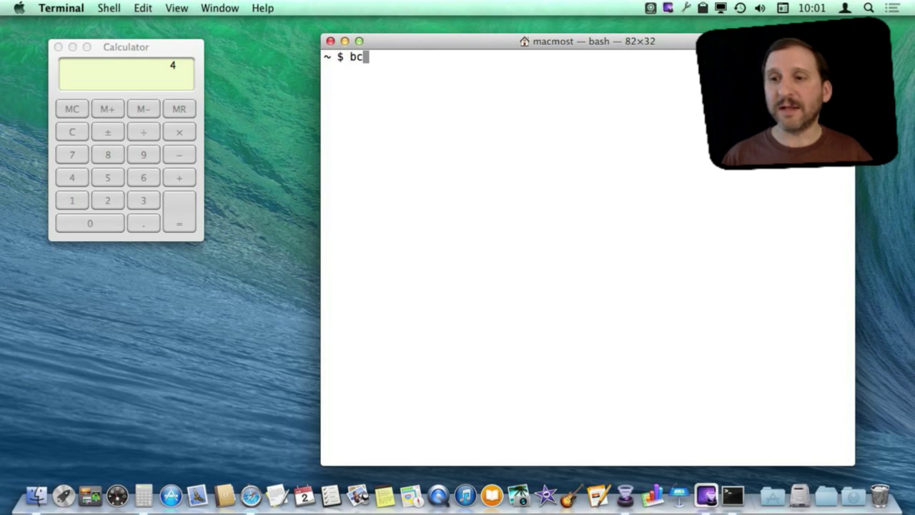
key(Return)
text(1+2)
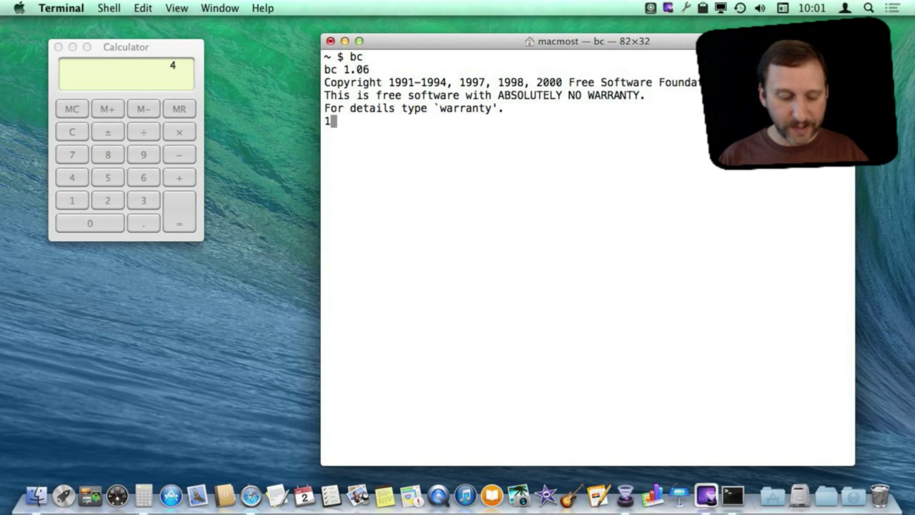
key(Return)
Step: Calculate (23+56)*2 in bc and quit the bc session
text((23+56)
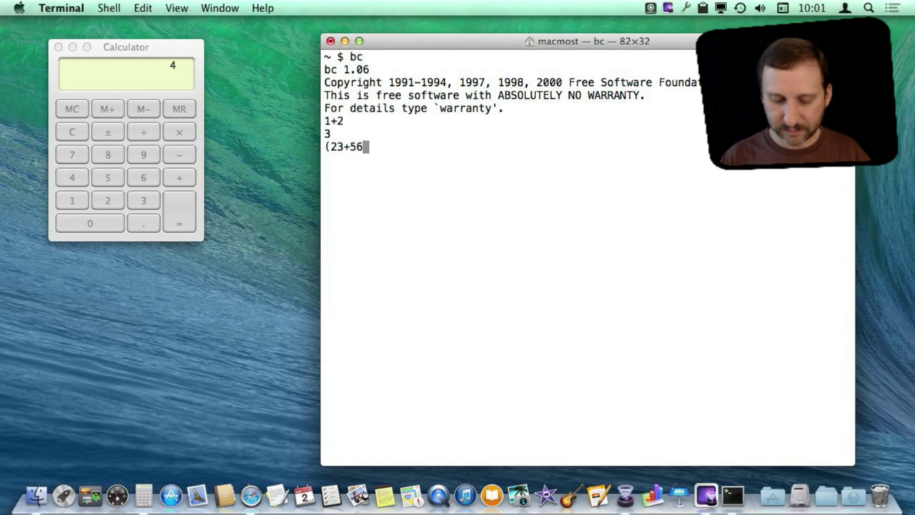
text()*2)
key(Return)
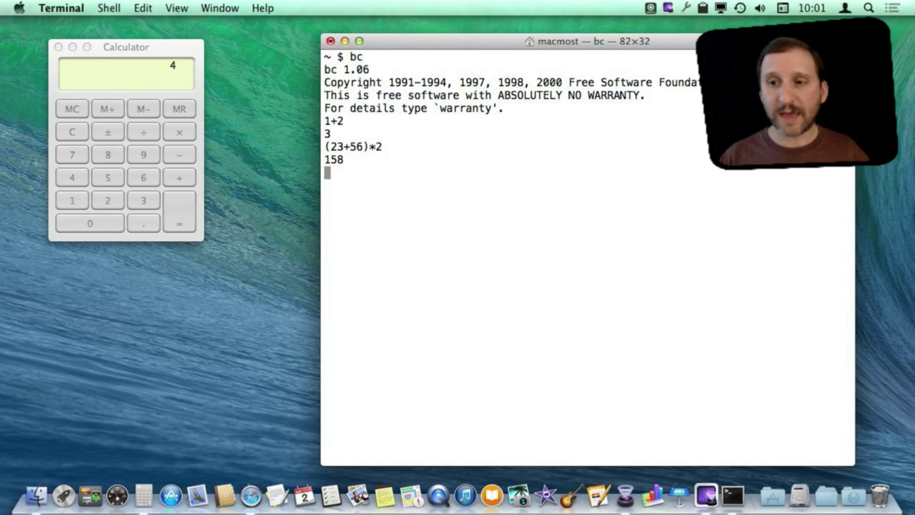
text(quit)
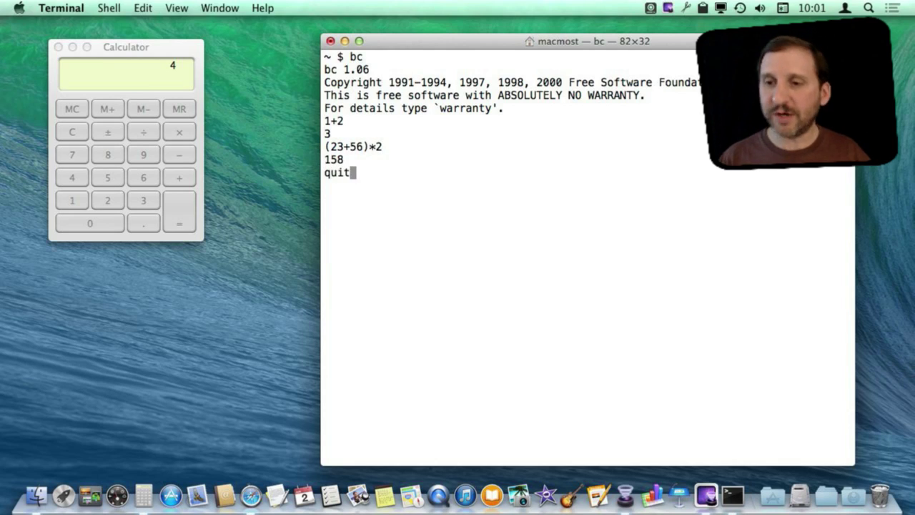
key(Return)
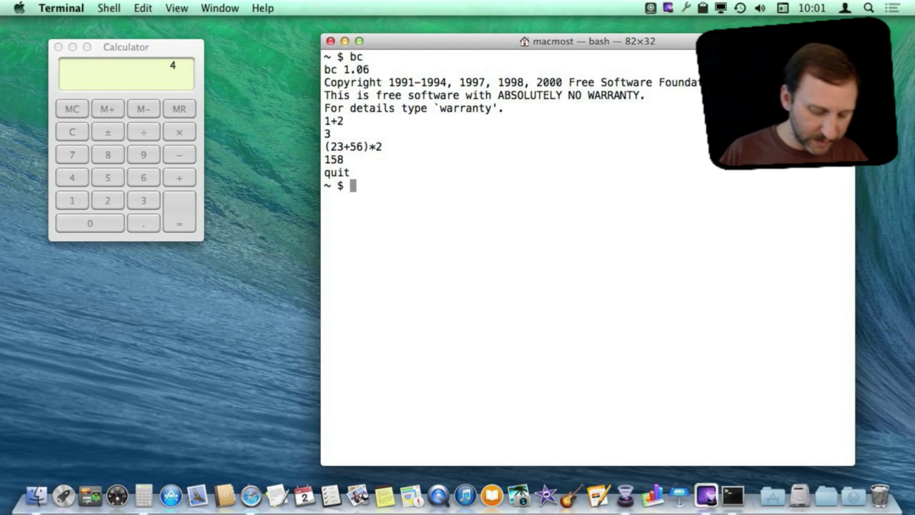
Step: Display the manual page for bc and read through its description, options and numbers sections
text(man )
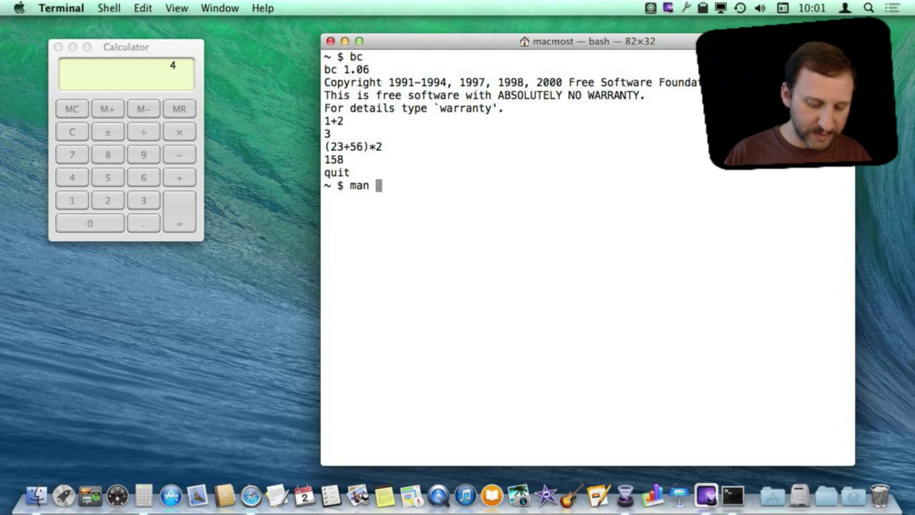
text(bc)
key(Return)
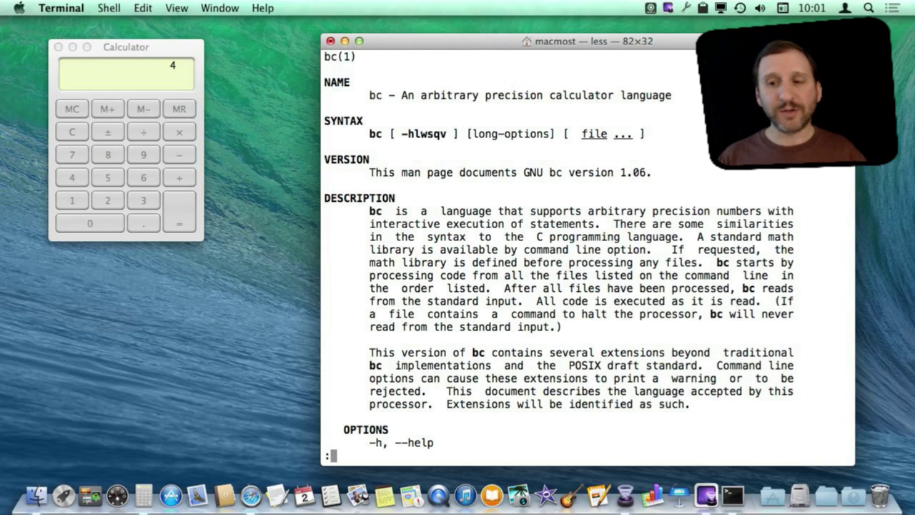
scroll(559, 249, down, 10)
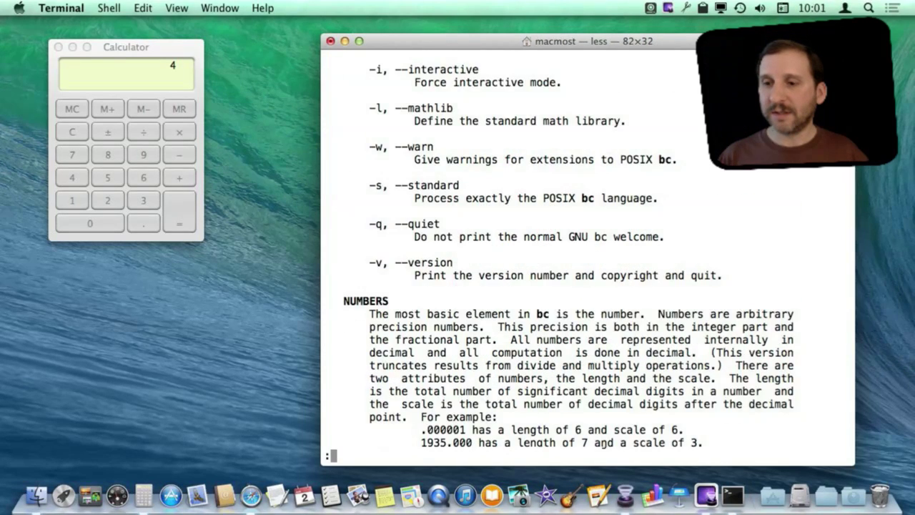
scroll(588, 250, down, 20)
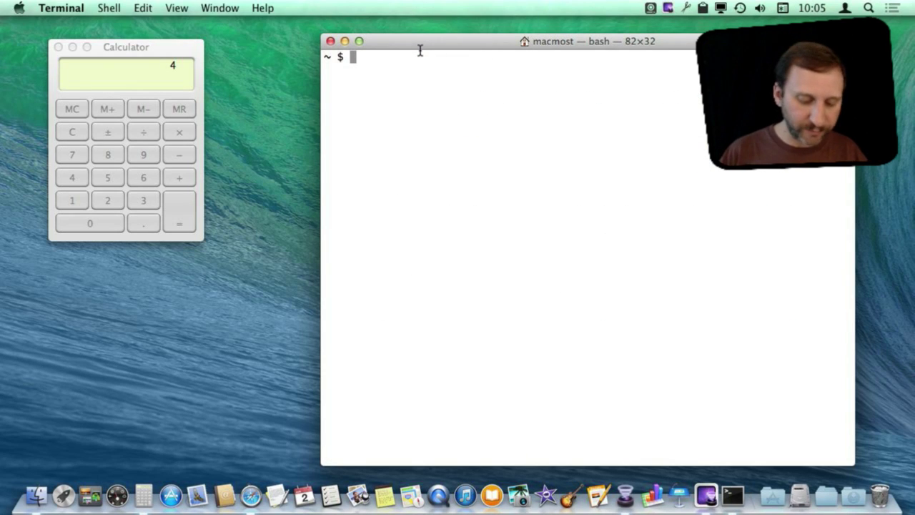
Step: Start the interactive Ruby shell with irb at the Terminal prompt and calculate 1+2
text(irb)
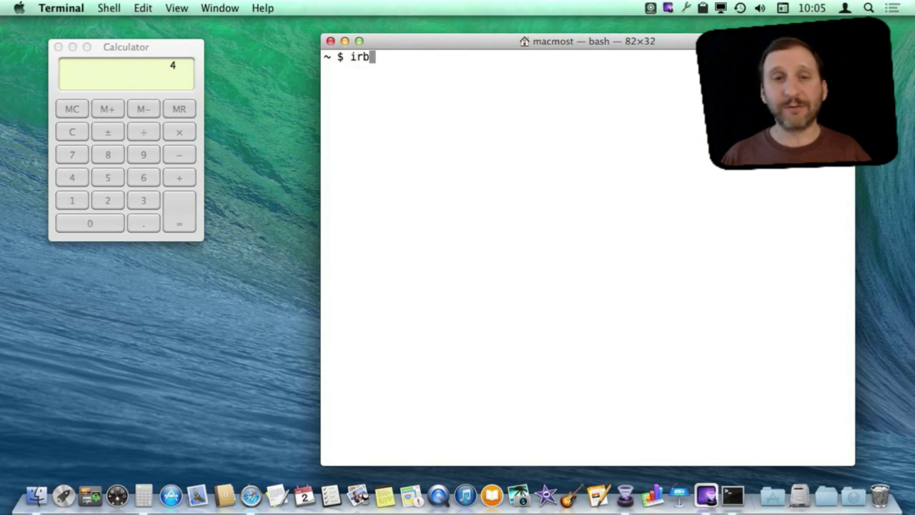
key(Return)
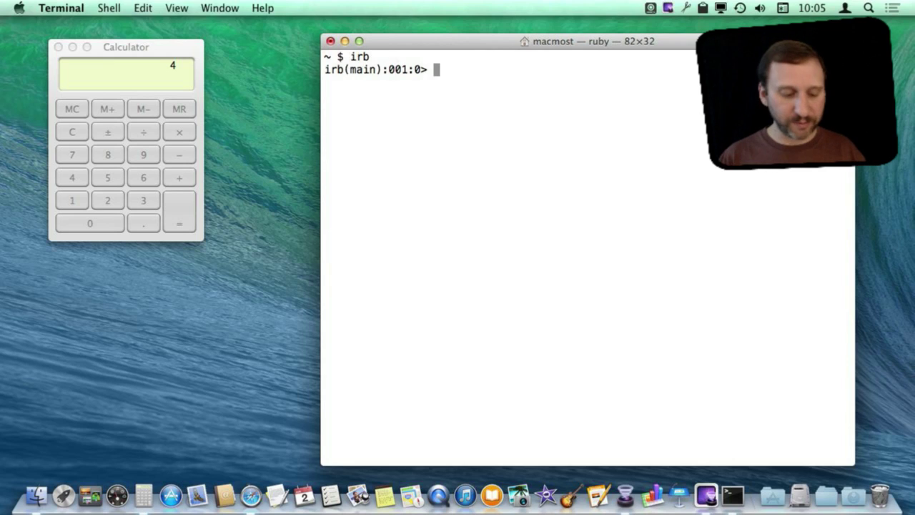
text(1+2)
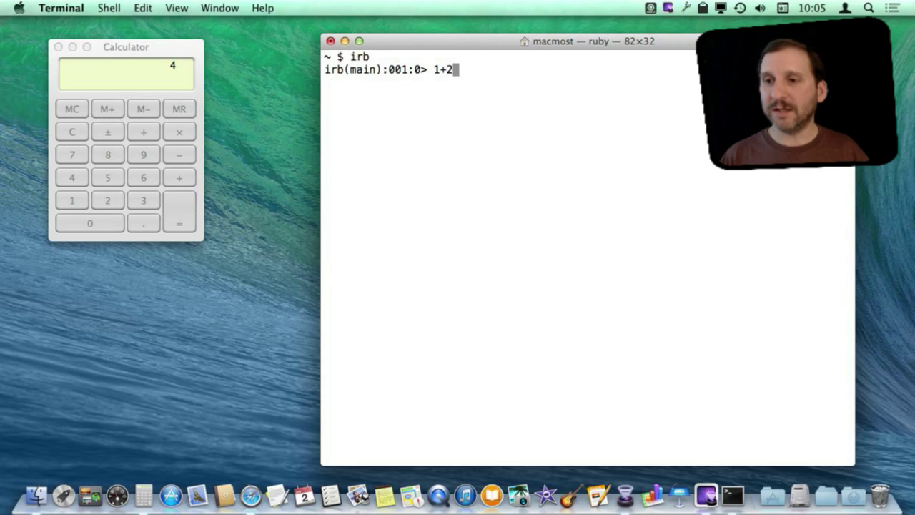
key(Return)
Step: Calculate (1+2)*7 in the interactive Ruby shell
text((1+2)
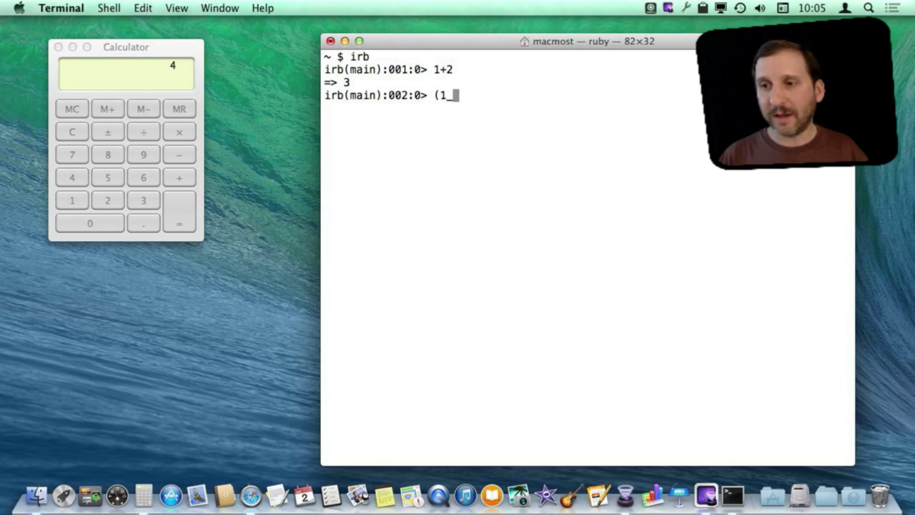
key(BackSpace)
key(BackSpace)
text(+2))
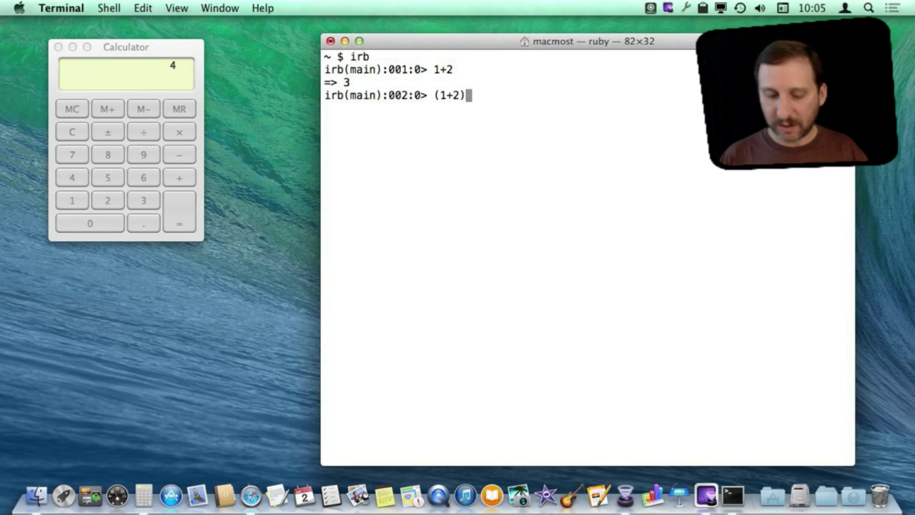
text(*7)
key(Return)
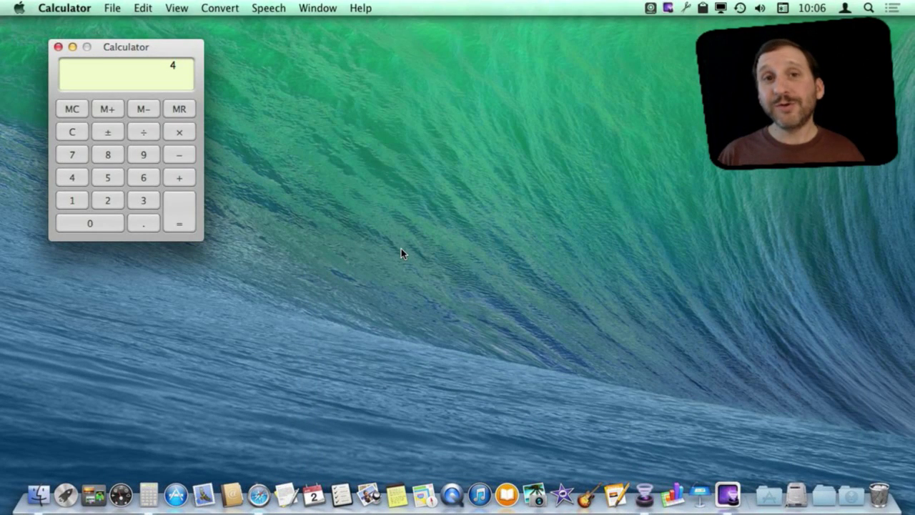
Step: Switch to Safari and run a Google search for 1+2
click(258, 501)
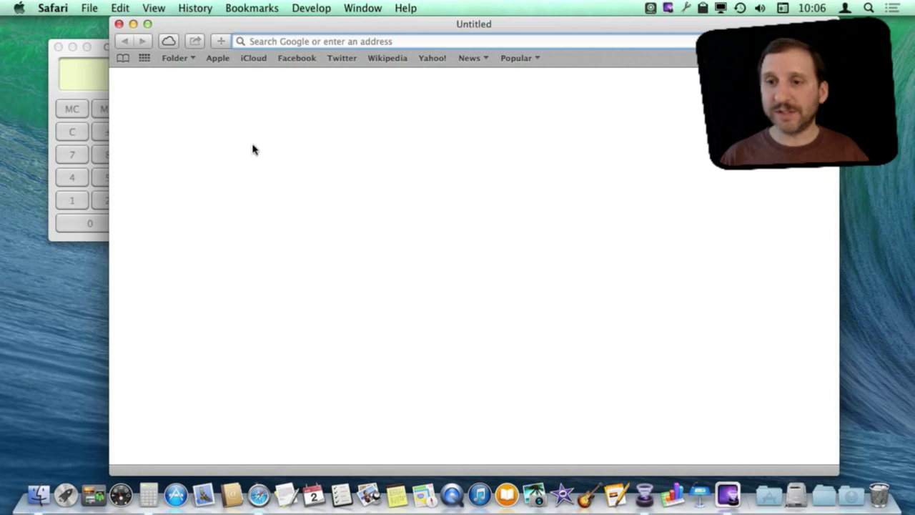
text(1+2)
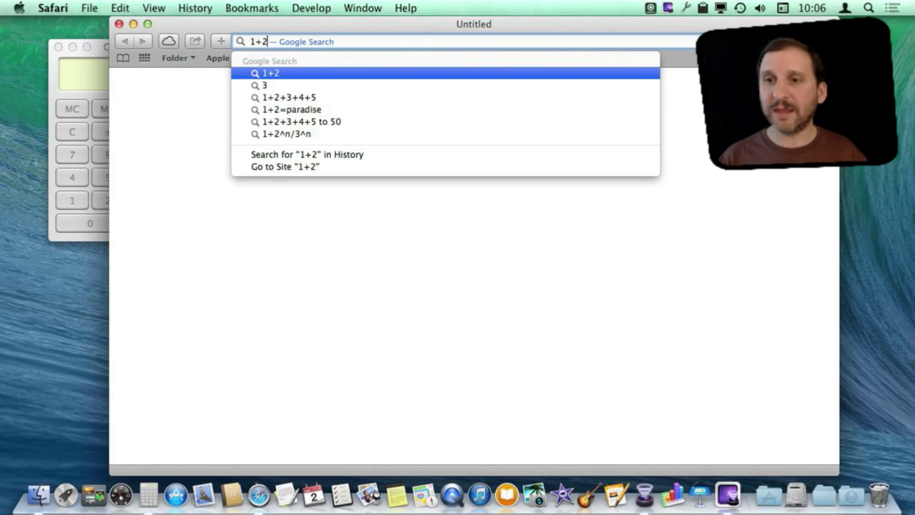
key(Return)
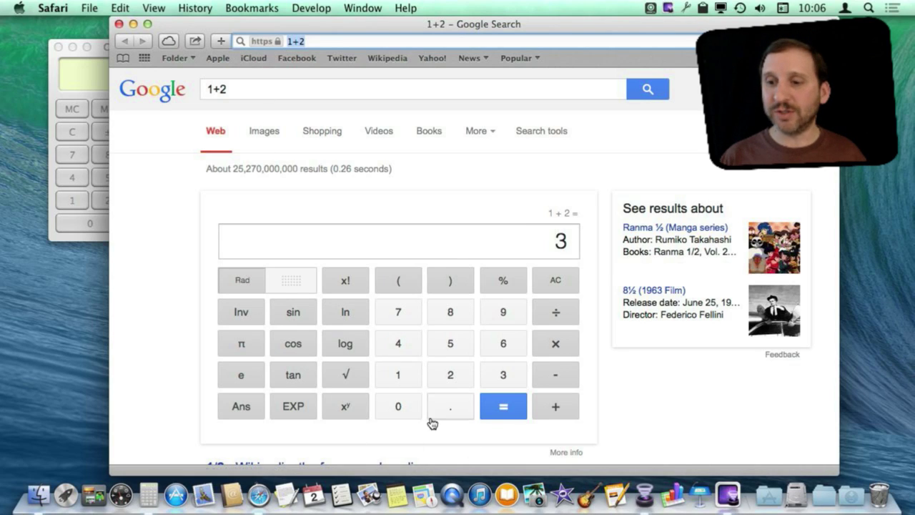
Step: Replace the Google search query with (4+5)*7 and run the search
triple_click(231, 91)
text((4+)
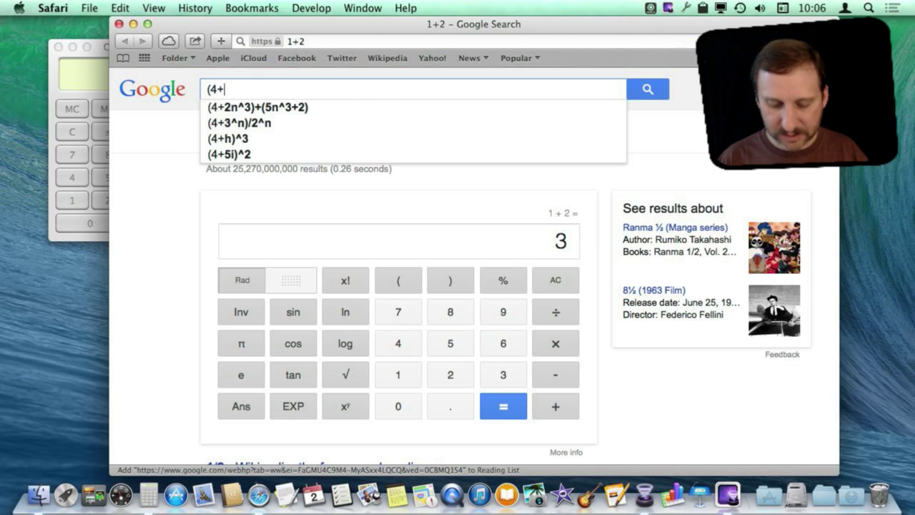
text(5)*7)
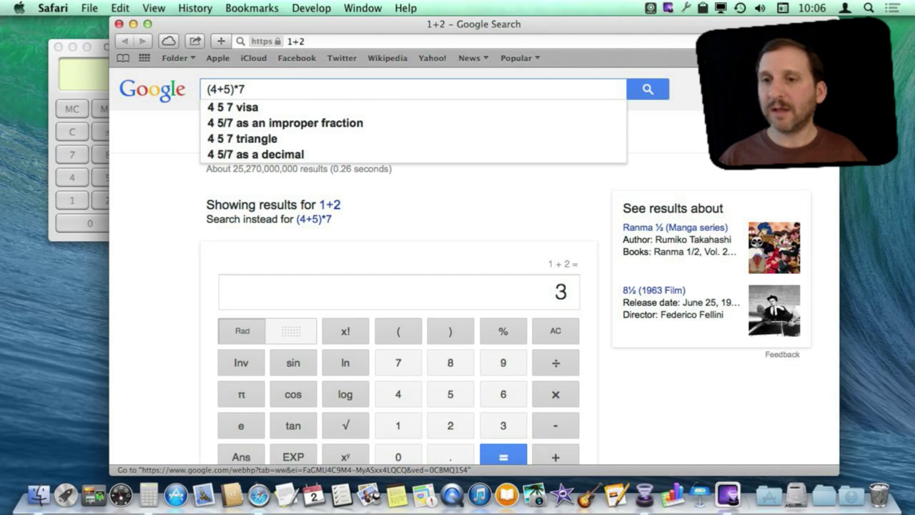
key(Return)
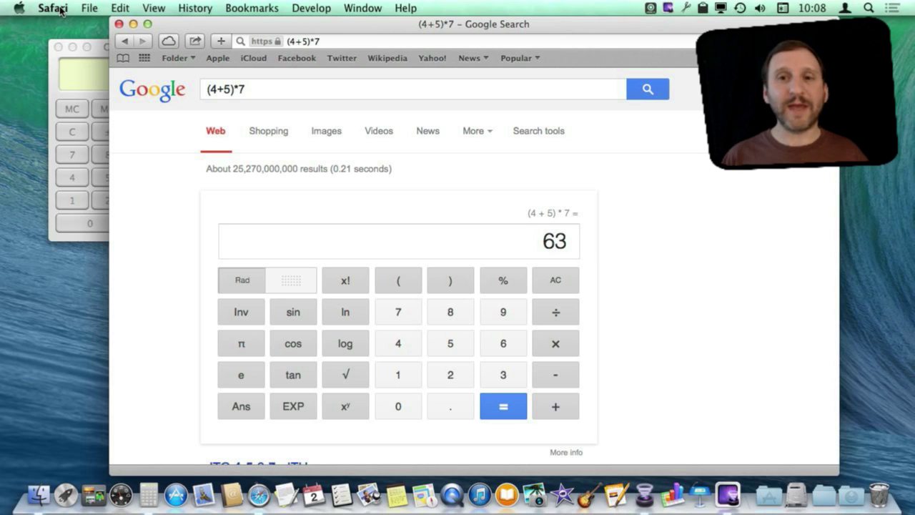
Step: Review the "Show Develop menu in menu bar" option in the browser's Advanced preferences and close the preferences
click(306, 8)
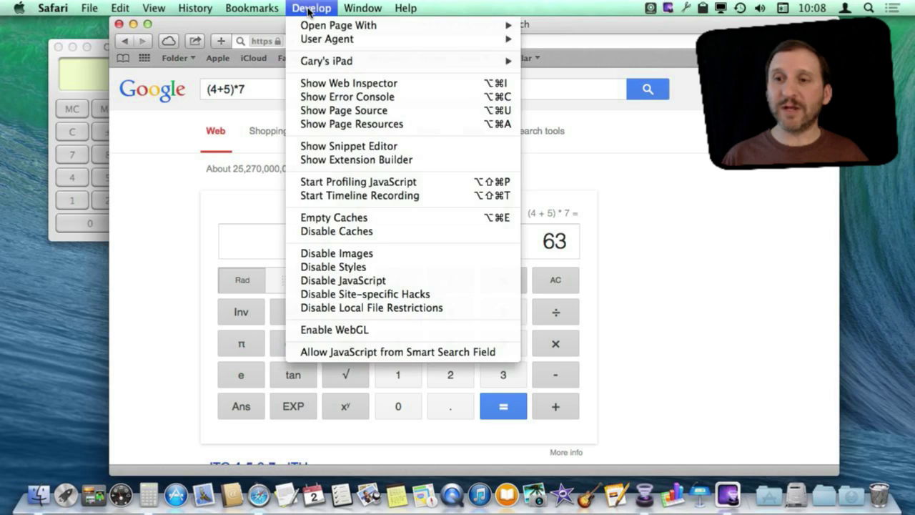
click(306, 8)
click(53, 8)
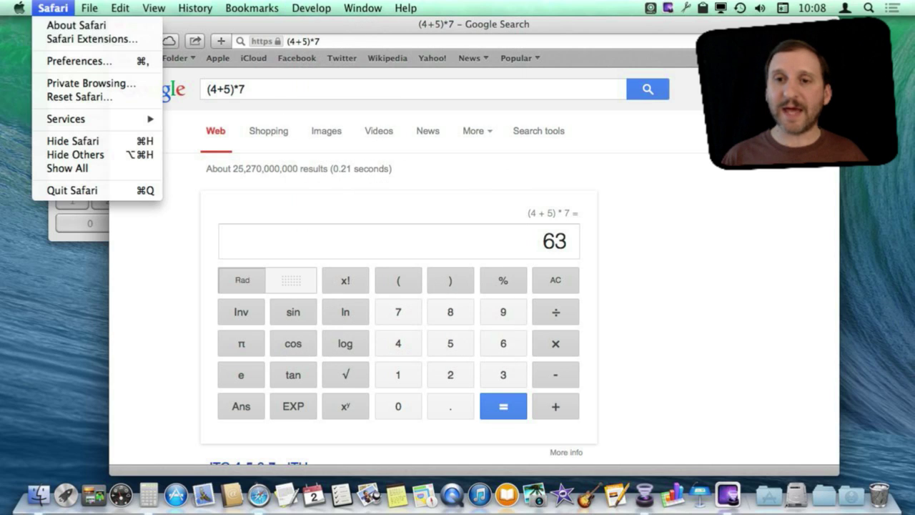
click(79, 63)
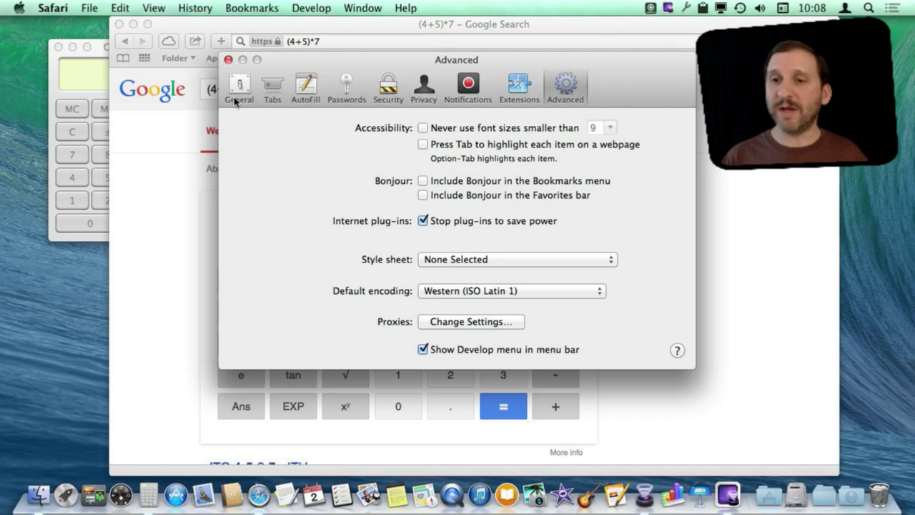
click(228, 60)
Step: Open the Web Inspector for the Google results page and show its JavaScript console
click(311, 8)
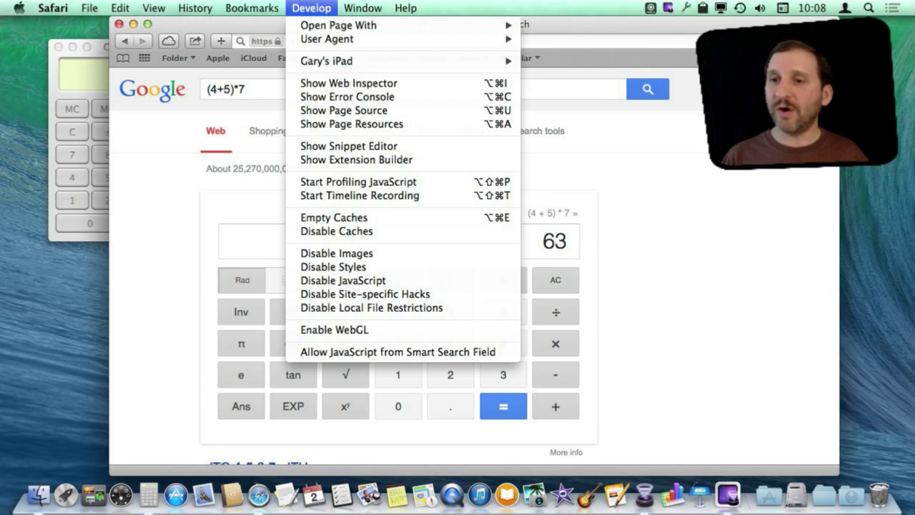
click(332, 83)
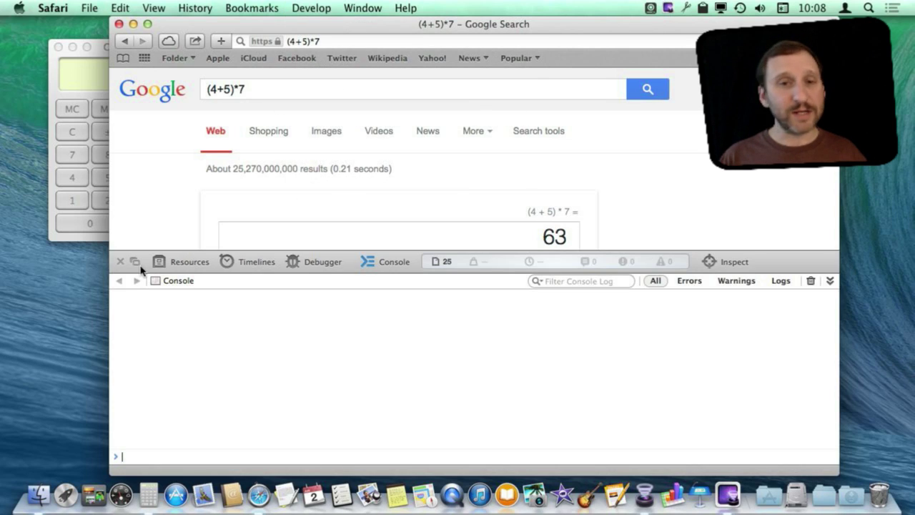
click(377, 263)
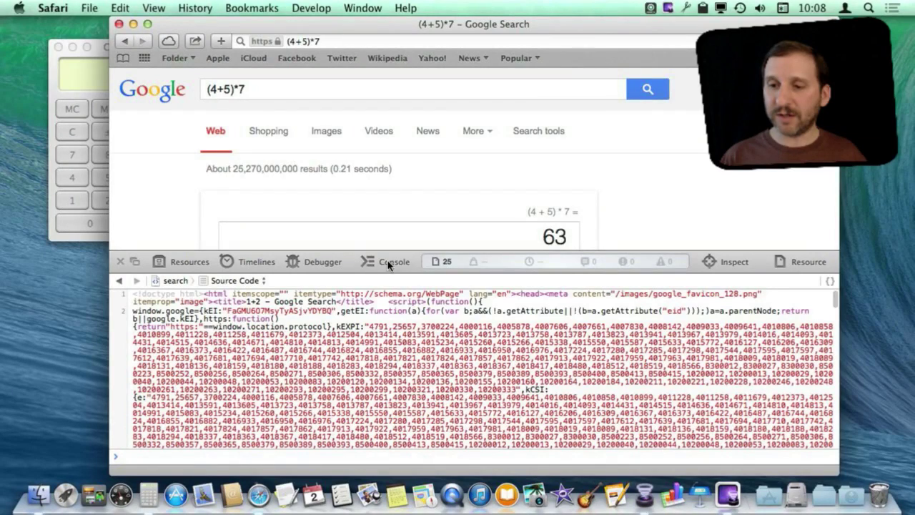
click(374, 259)
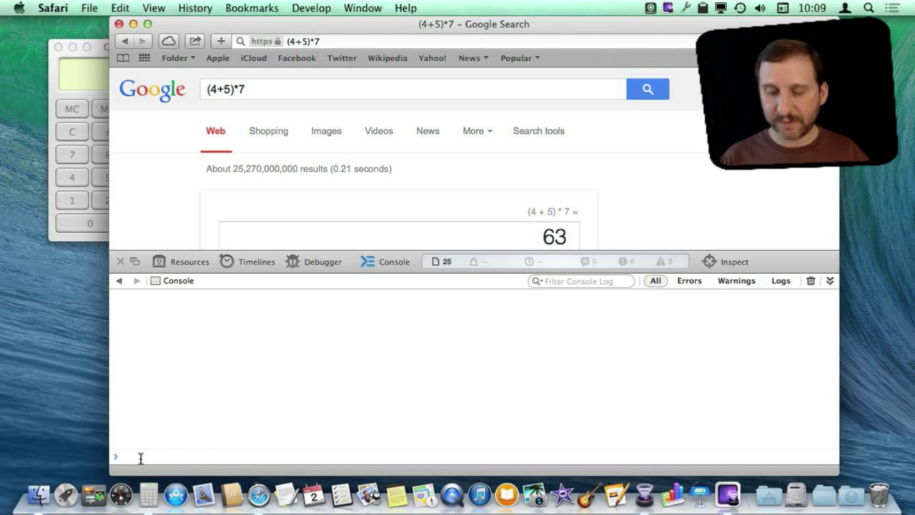
Step: Calculate 1+2 and (2+4)*4 as separate expressions in the JavaScript console
text(1+2)
key(Return)
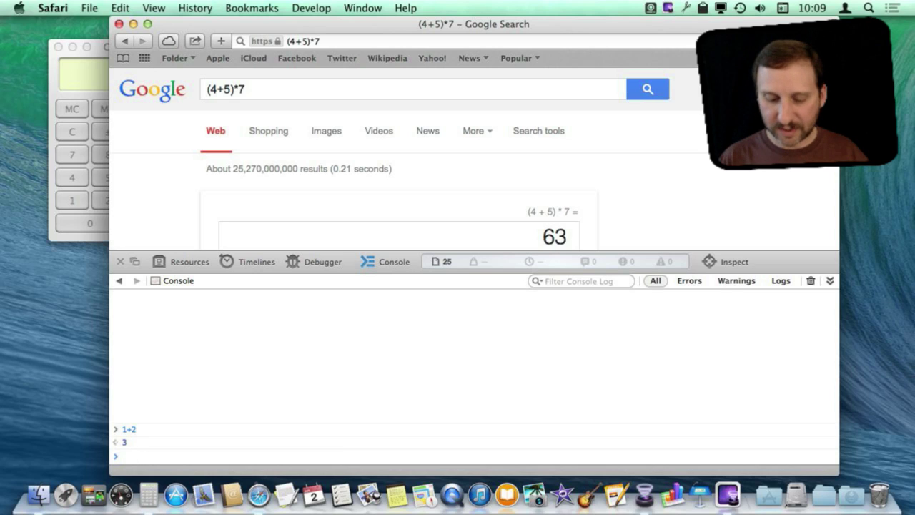
text((2+4)
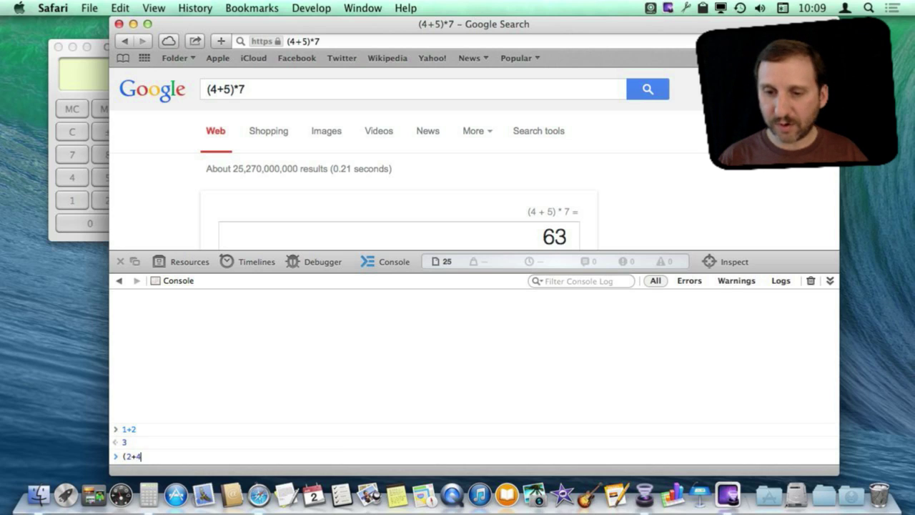
text()*)
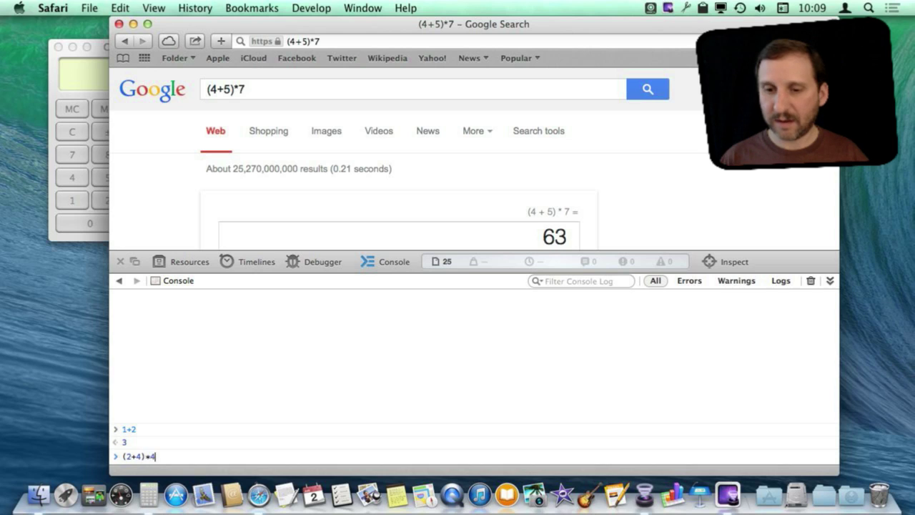
text(4)
key(Return)
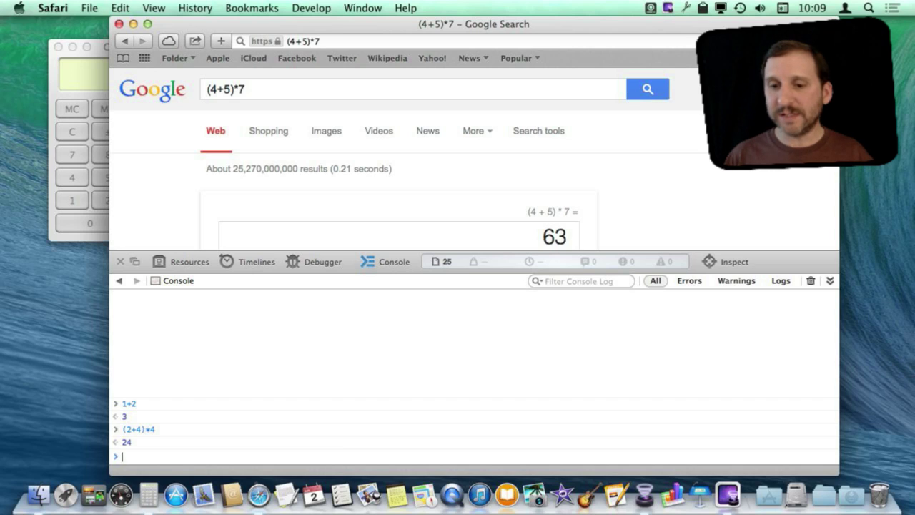
Step: Recall the previous console expression, change its multiplier to 5 and evaluate (2+4)*5
key(Up)
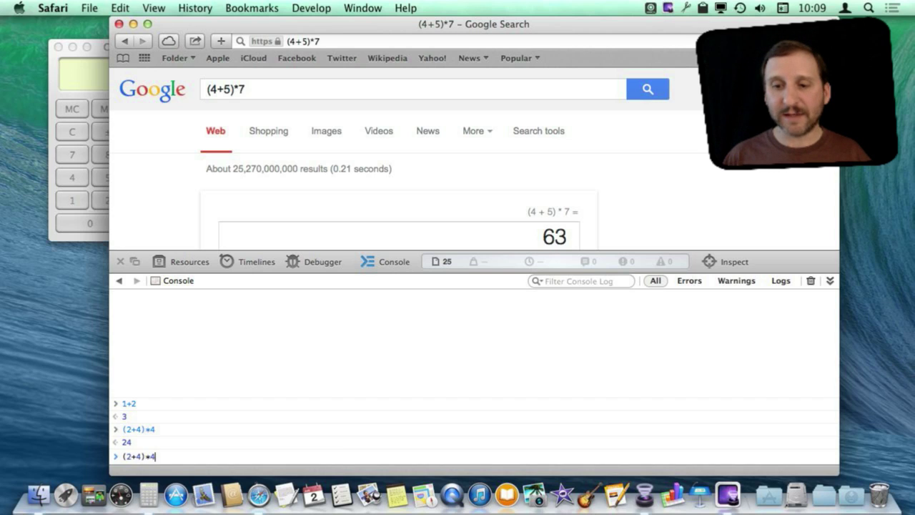
key(Up)
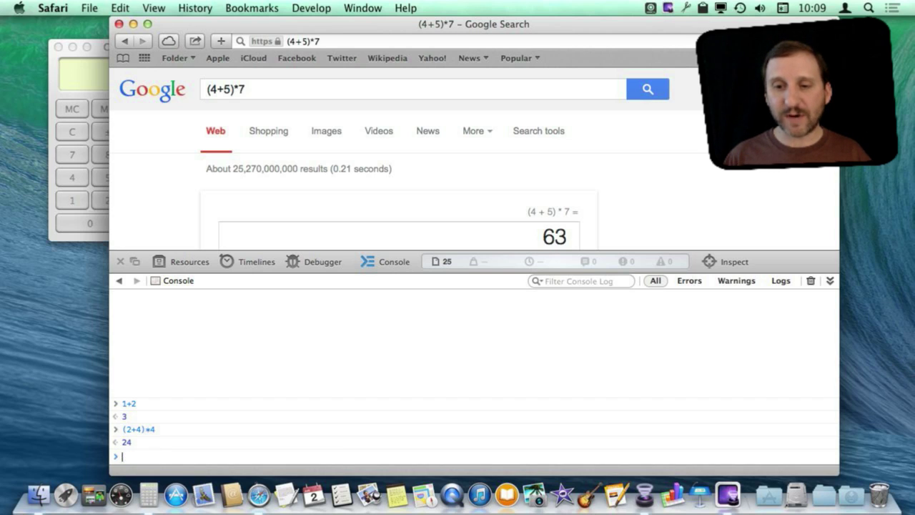
key(Down)
key(BackSpace)
text(5)
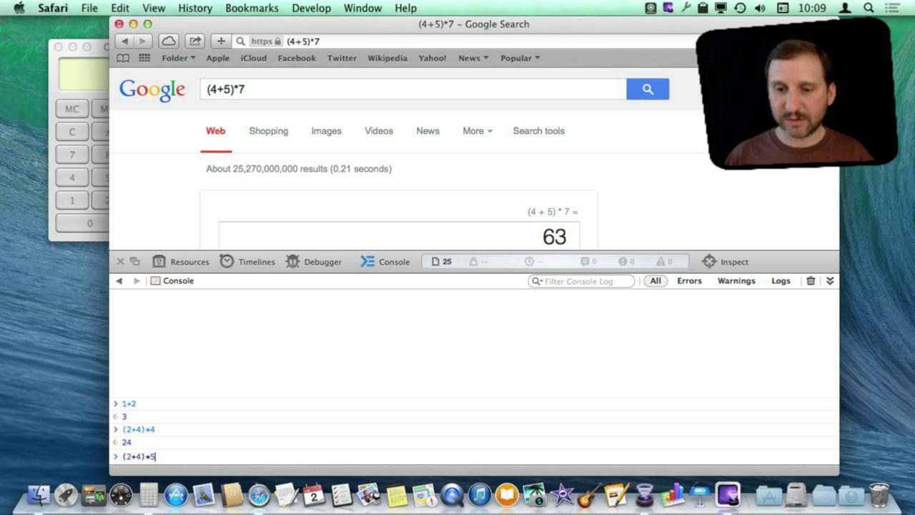
key(Return)
Step: Recall the last console expression again, change its multiplier to 6 and evaluate (2+4)*6
key(Up)
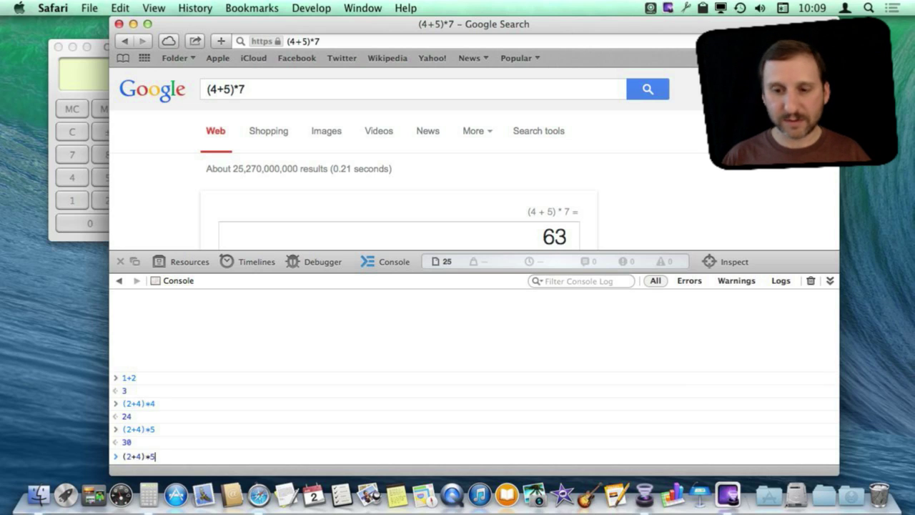
text(6)
key(Return)
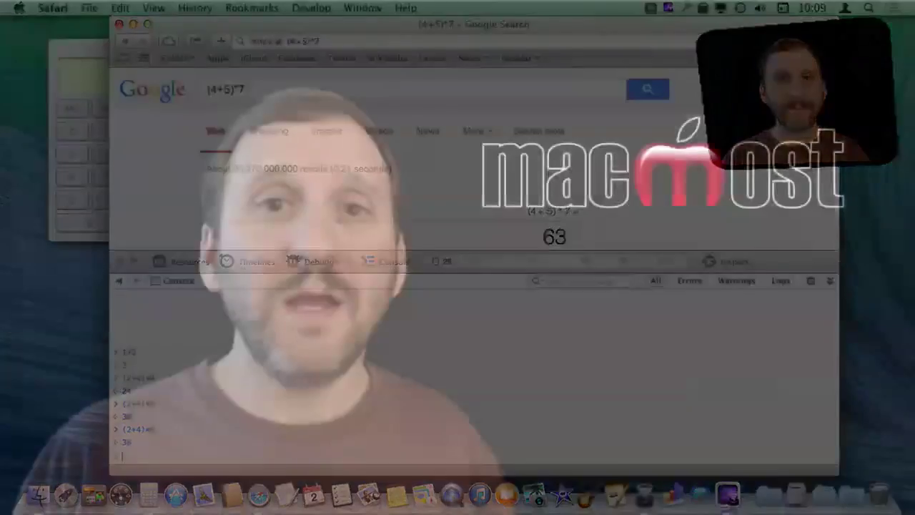